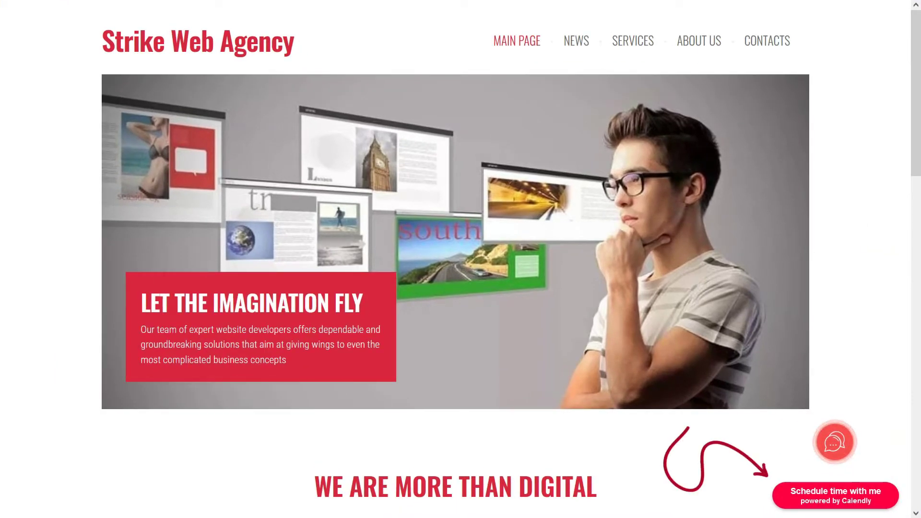
From the website's Calendly badge, pick Business meetings on Wednesday, January 26 at 11:00
left_click(839, 493)
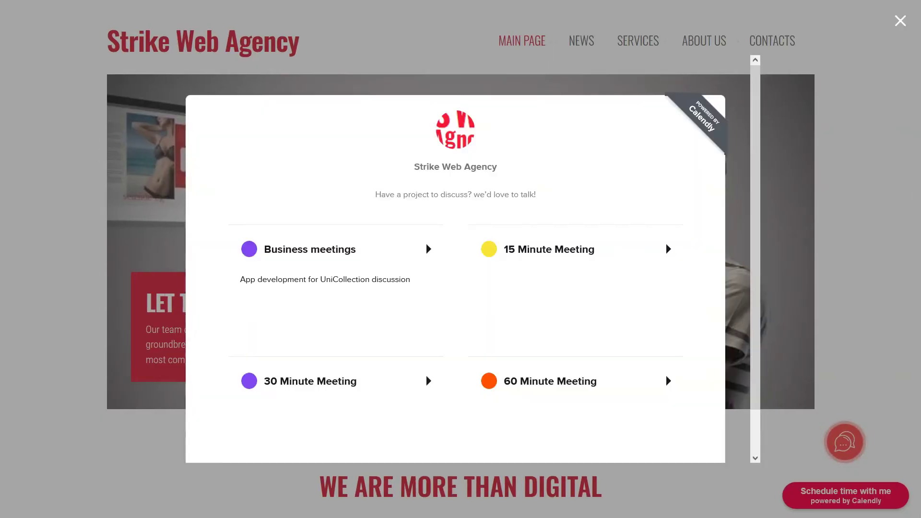
left_click(312, 259)
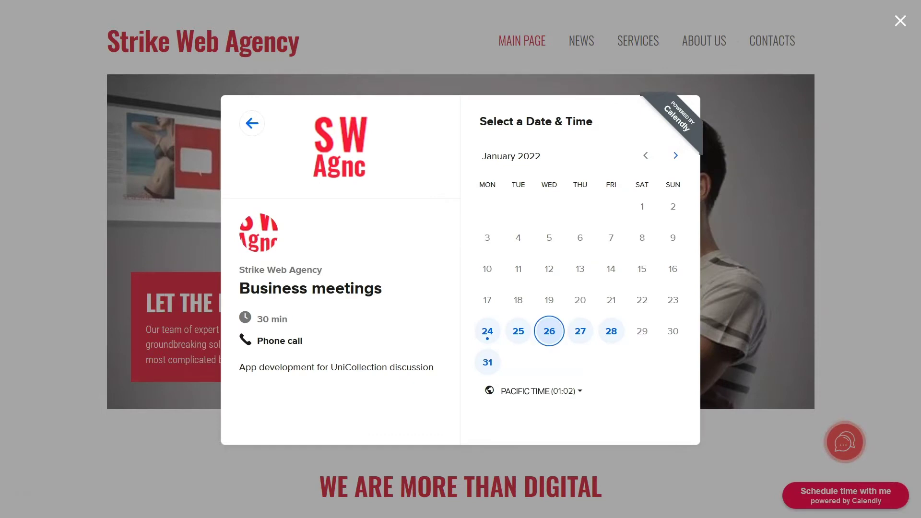
left_click(549, 331)
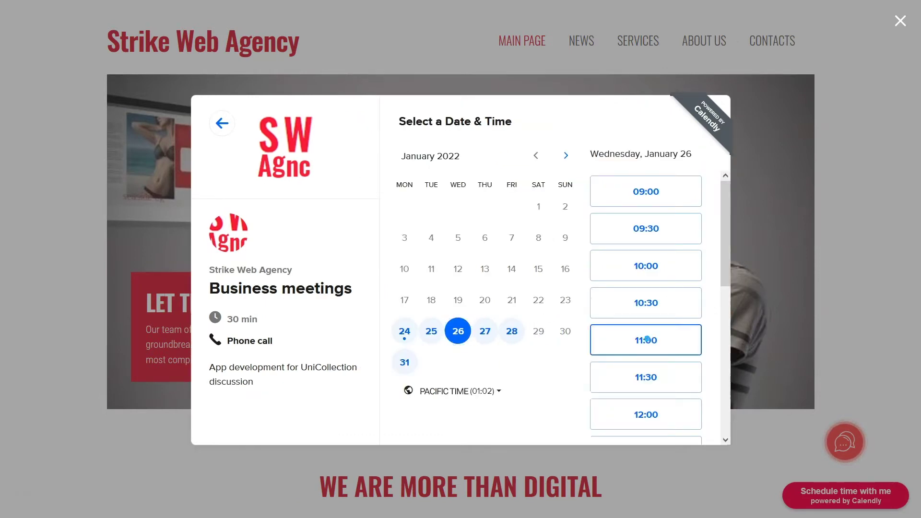
left_click(646, 339)
left_click(674, 340)
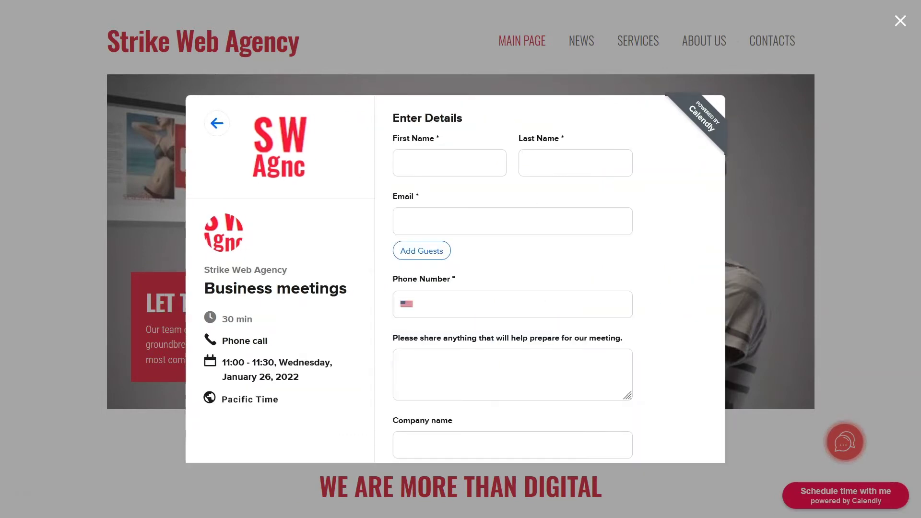
Enter the invitee's name and e-mail and answer preparation with 'Design & Development of a website'
left_click(405, 164)
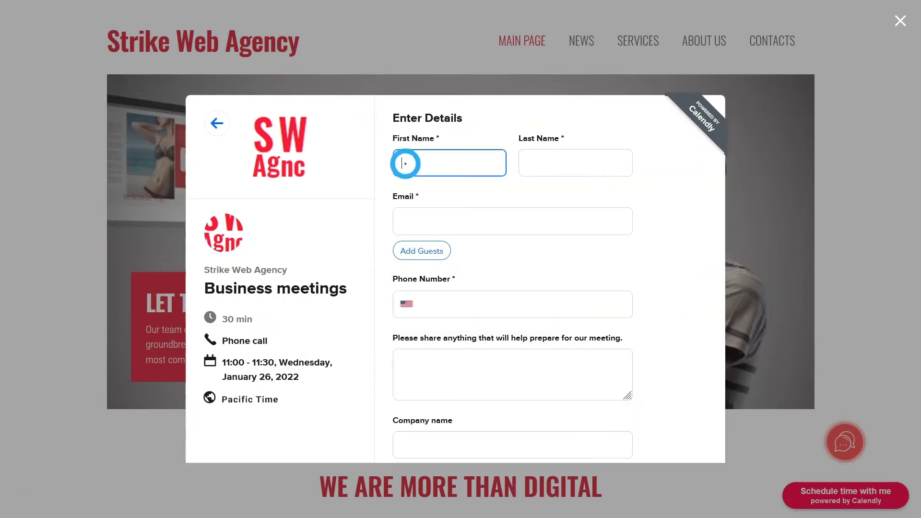
left_click(533, 163)
left_click(402, 219)
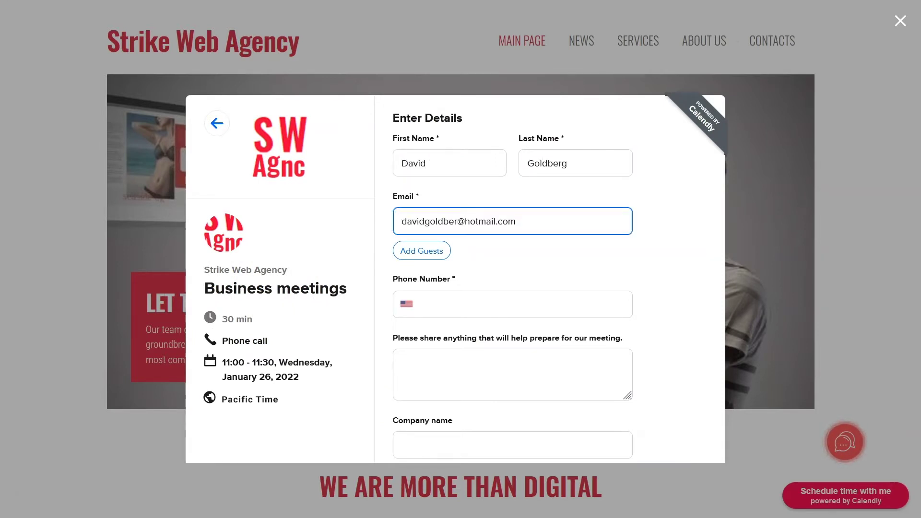
left_click(405, 362)
type("Des")
scroll(406, 362, "down", 1)
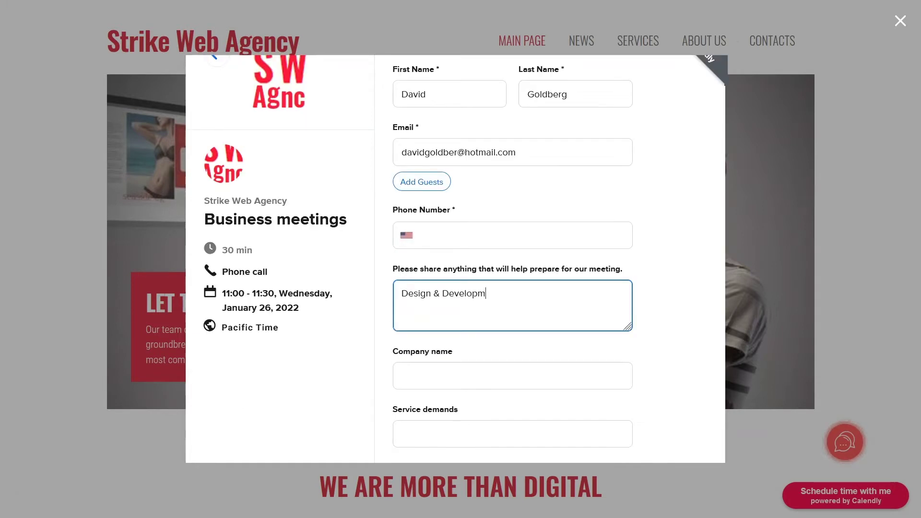
type("ign & Development of a website")
Give company name FuelTech, fill service demands and phone, then schedule the event
left_click(402, 373)
type("FuelT")
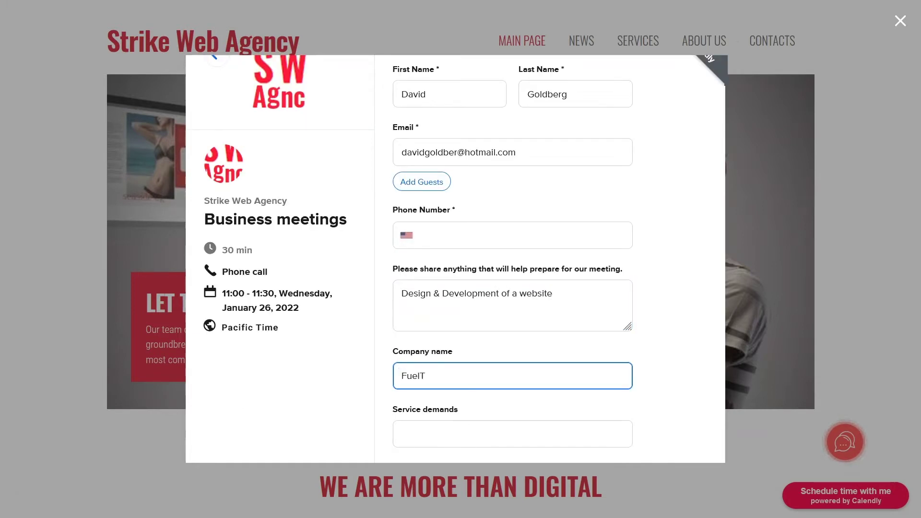
type("ech")
left_click(400, 433)
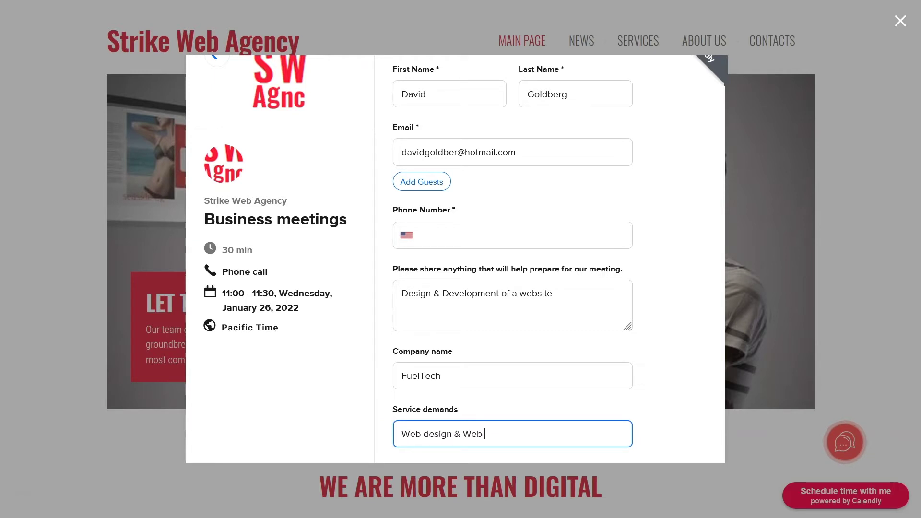
scroll(430, 166, "down", 1)
left_click(430, 166)
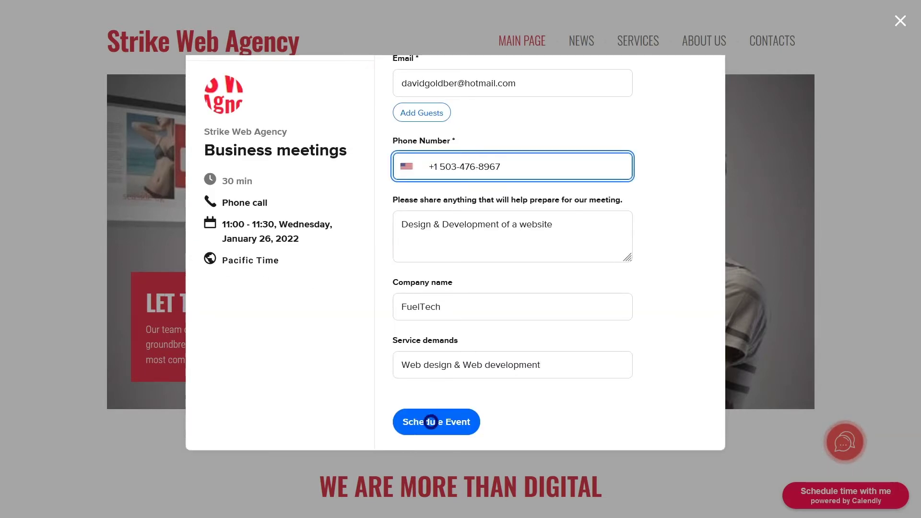
left_click(431, 422)
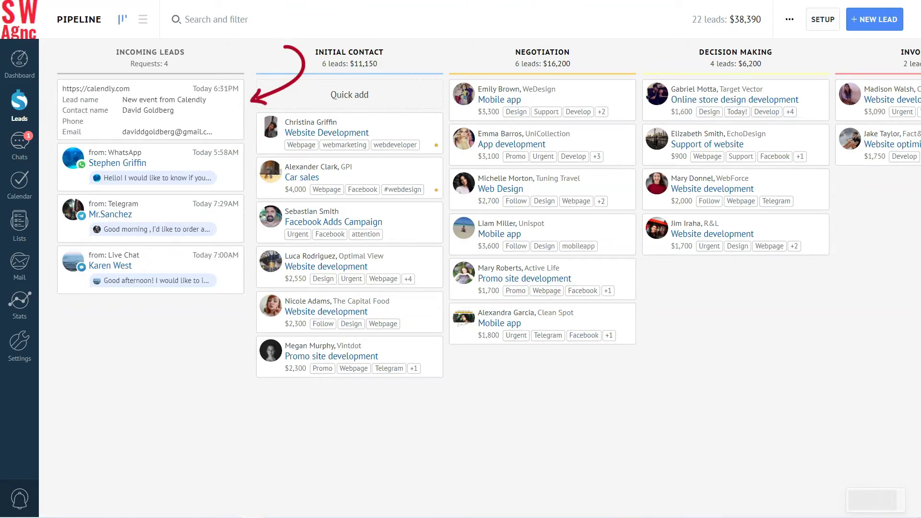
Open the 'New event from Calendly' lead and accept it into the pipeline
left_click(150, 106)
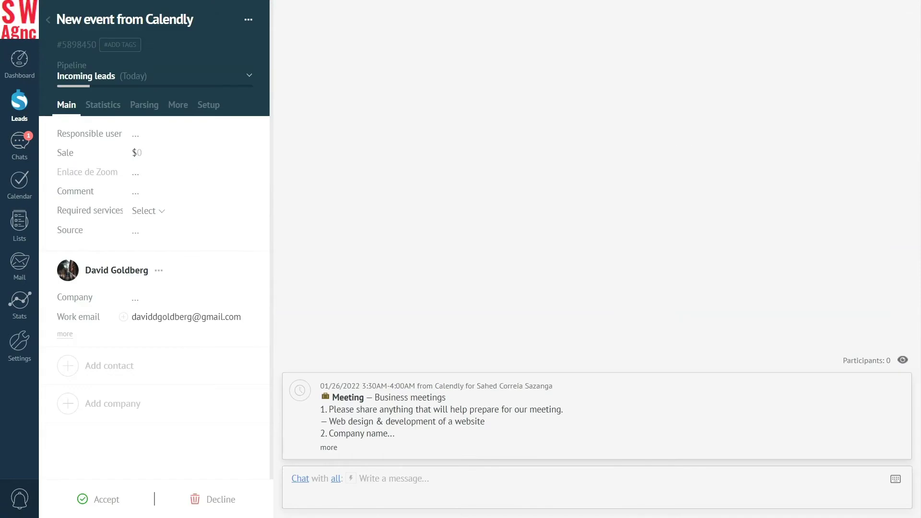
left_click(102, 499)
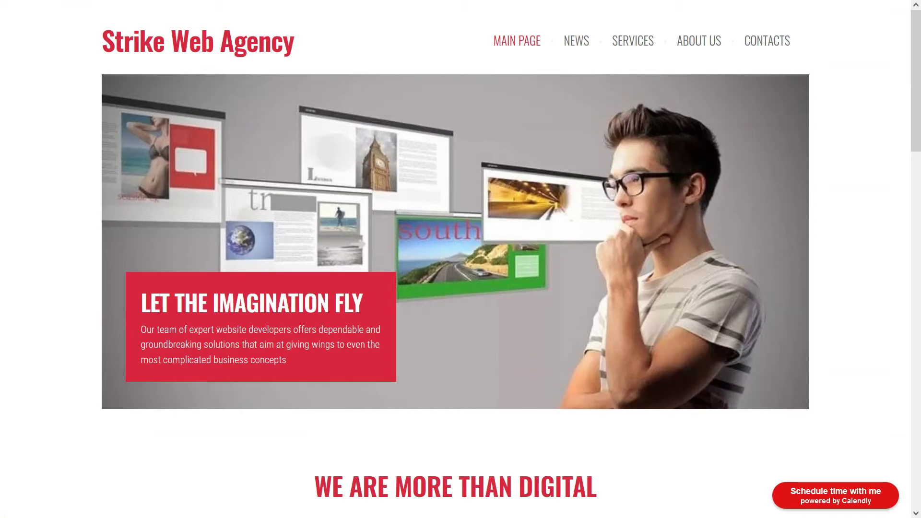
In the Calendly popup, pick Business meetings on Monday, January 31 at 11:00
left_click(849, 498)
left_click(337, 265)
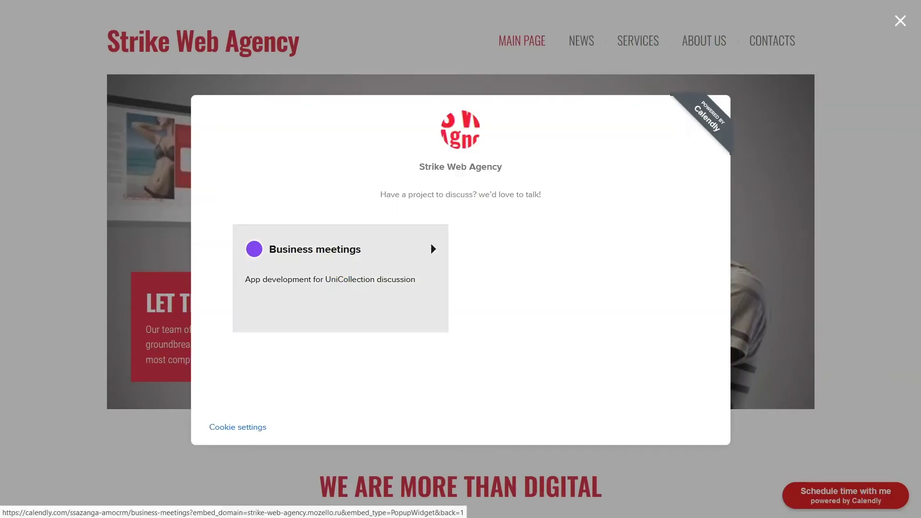
left_click(488, 362)
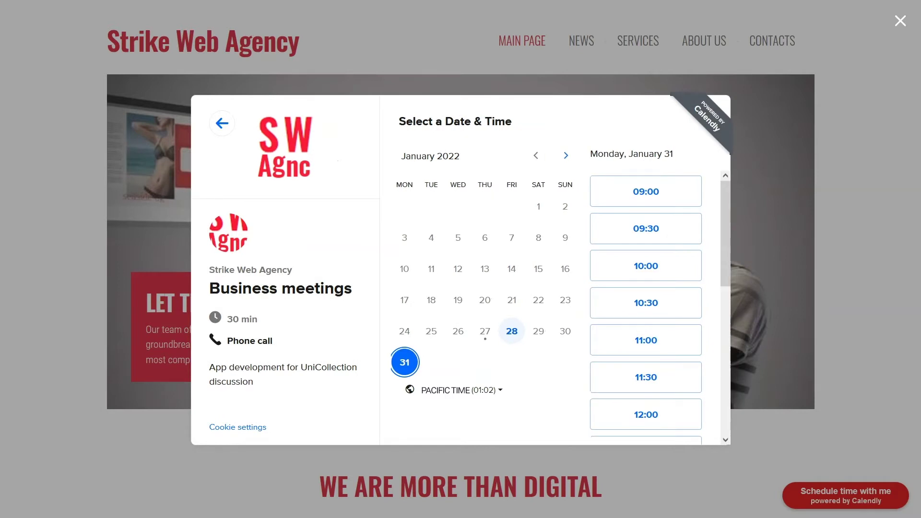
left_click(654, 340)
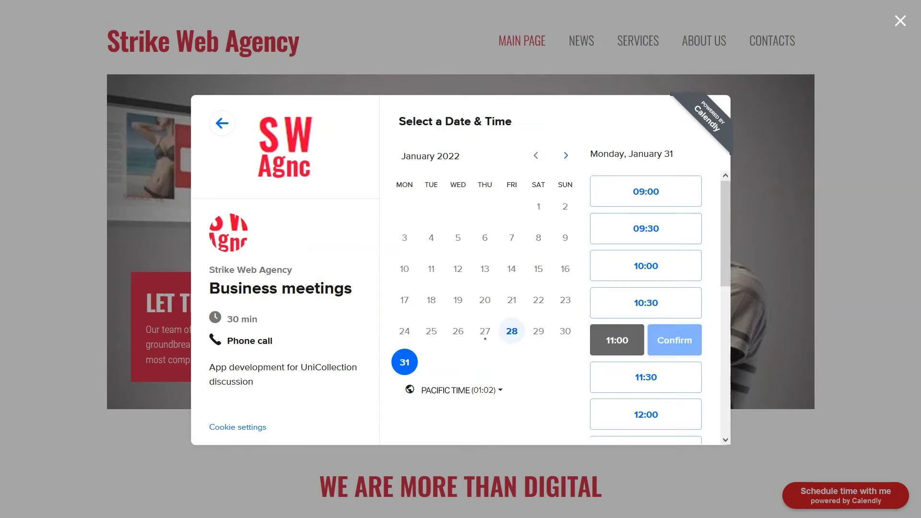
left_click(674, 340)
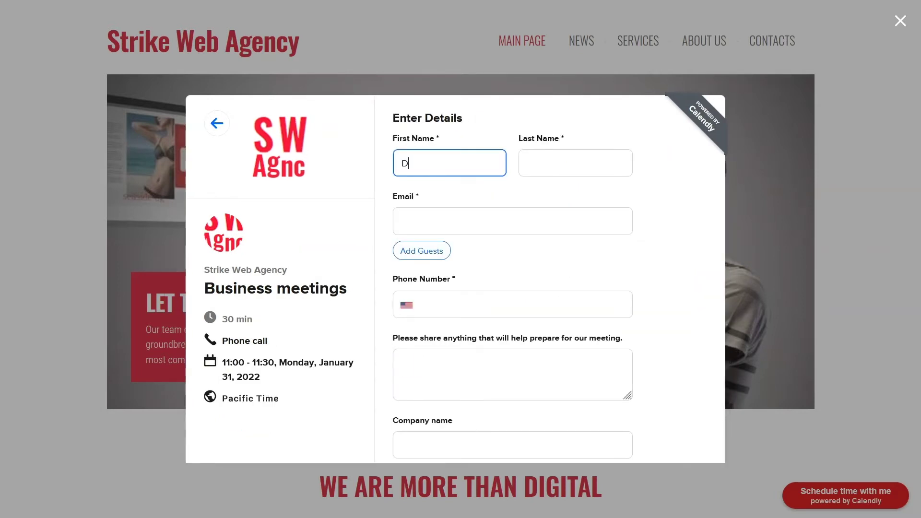
Fill in the invitee's first name, last name, e-mail address and phone number
left_click(534, 161)
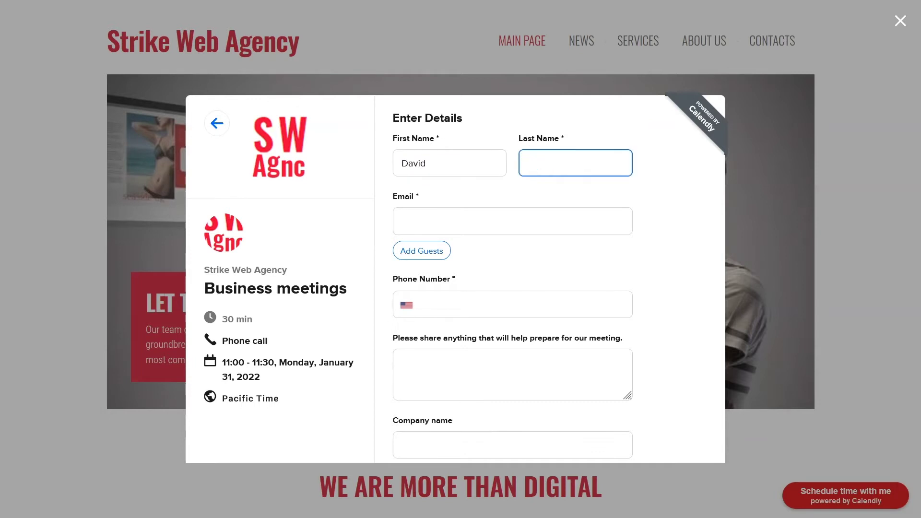
left_click(407, 220)
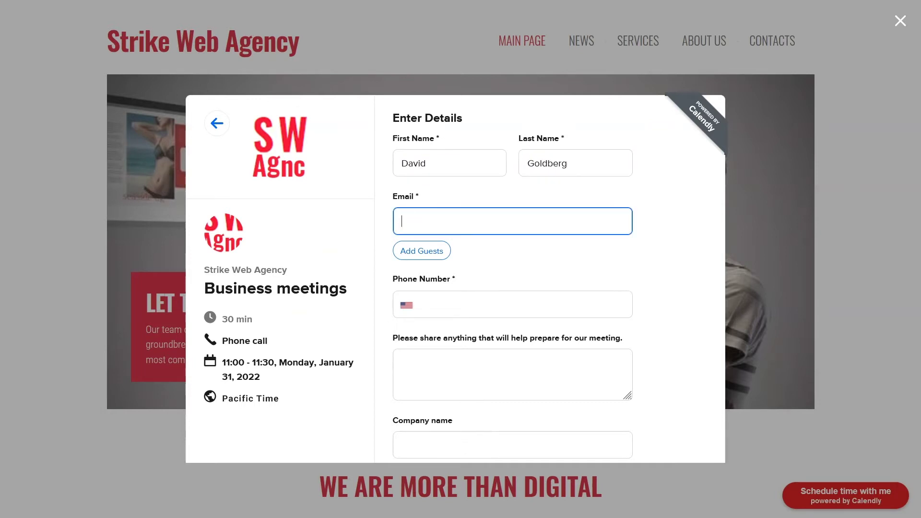
left_click(431, 304)
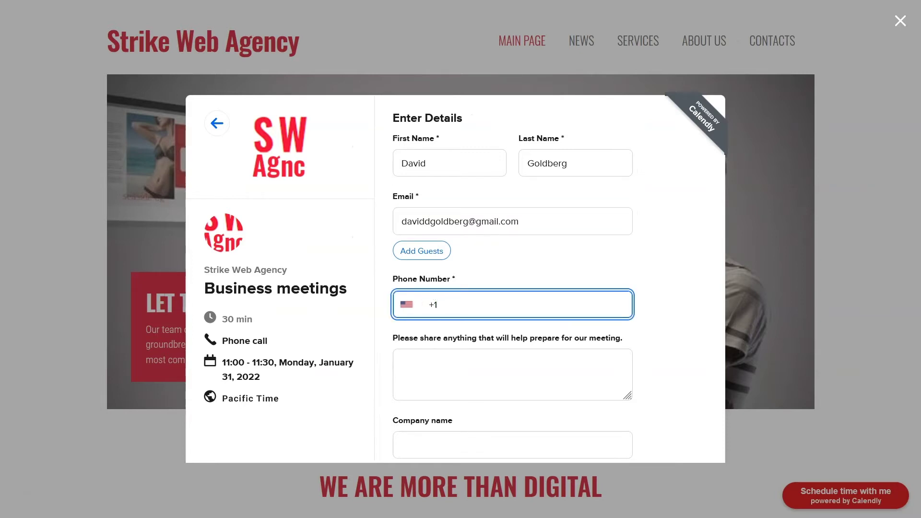
Answer preparation with 'Coordinate project details', company FuelTech, and schedule the event
scroll(456, 252, "down", 3)
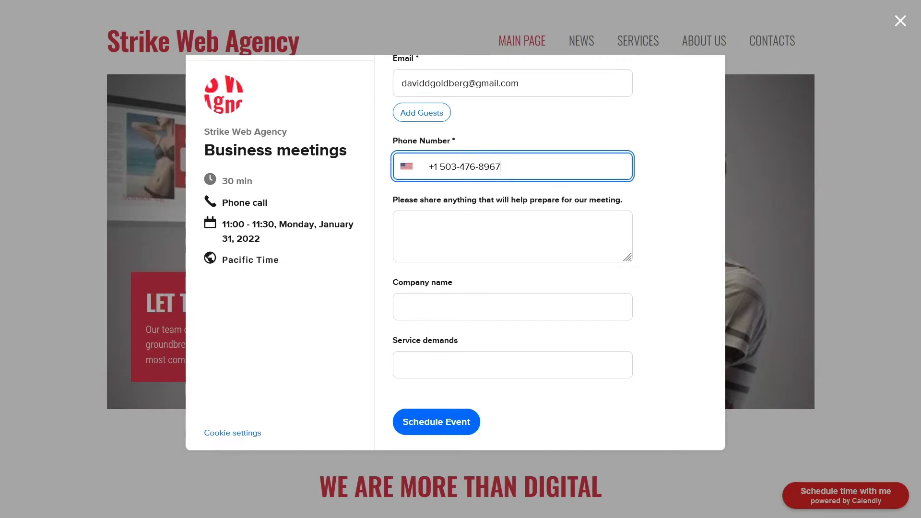
left_click(409, 220)
type("Coordinate project details")
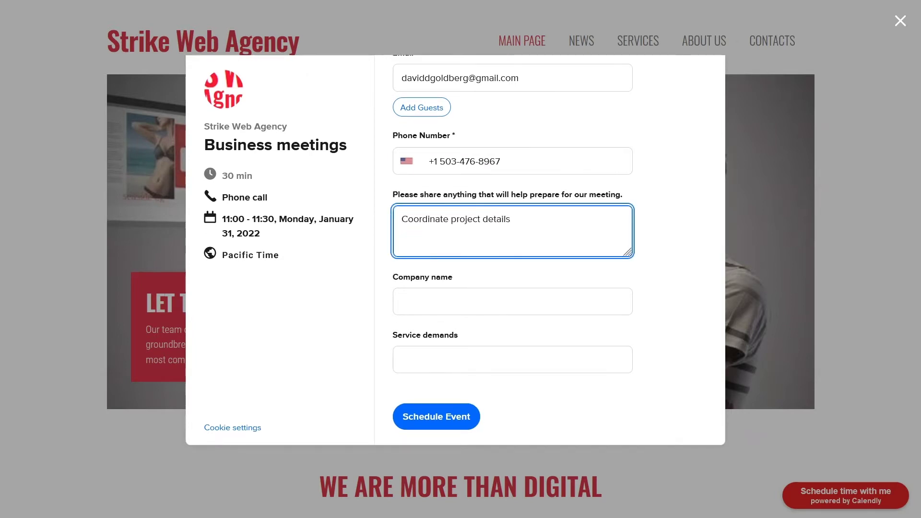
left_click(407, 300)
type("FuelTe")
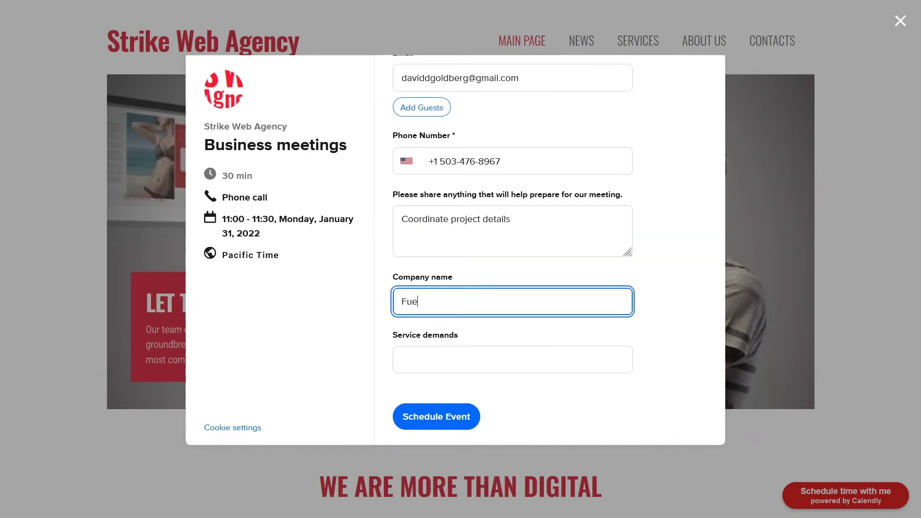
type("ch")
left_click(434, 416)
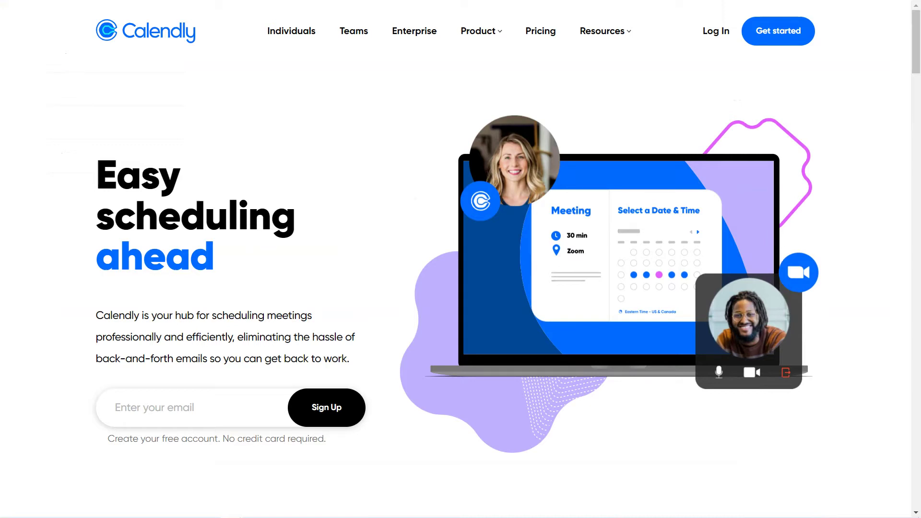
Sign up for Calendly with the saved Google account and grant Google Calendar access
left_click(123, 407)
type("ss")
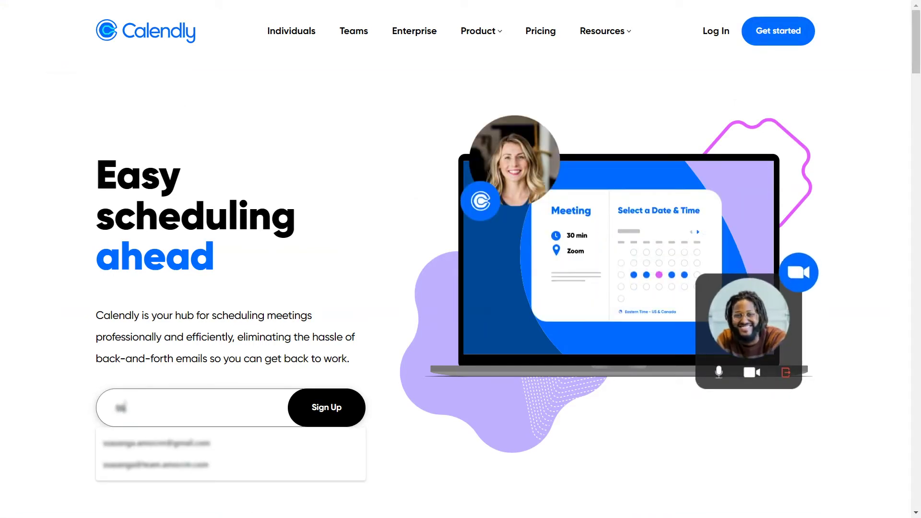
left_click(157, 443)
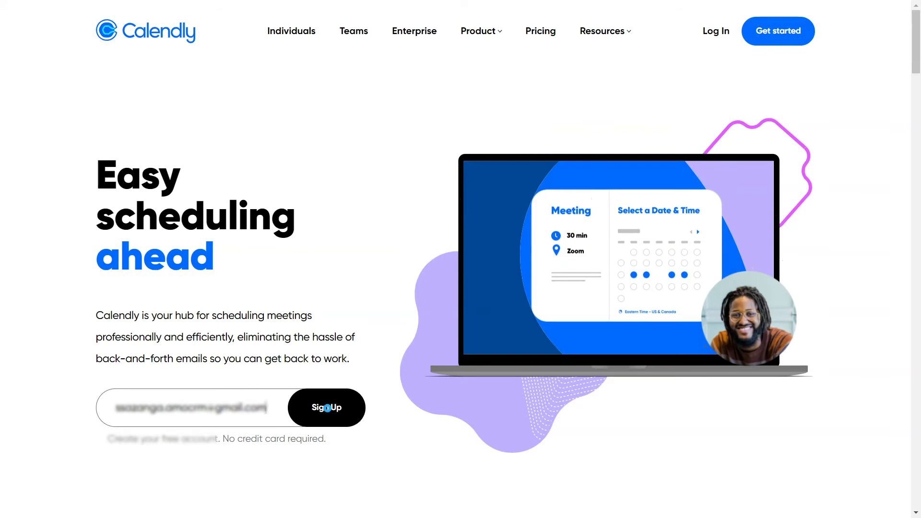
left_click(327, 407)
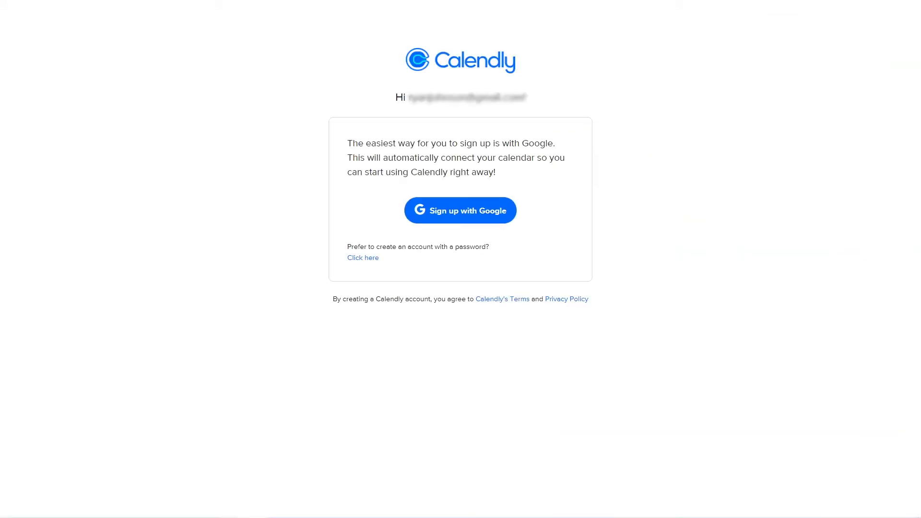
left_click(450, 212)
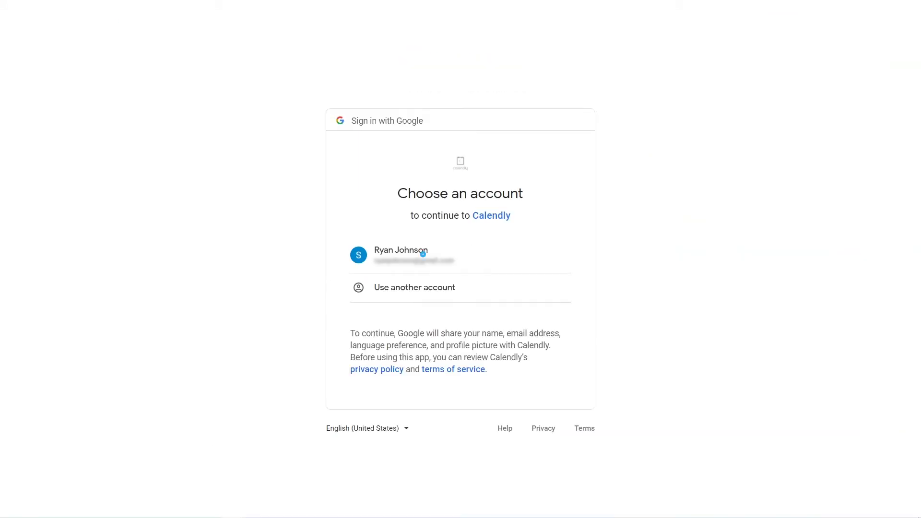
left_click(422, 254)
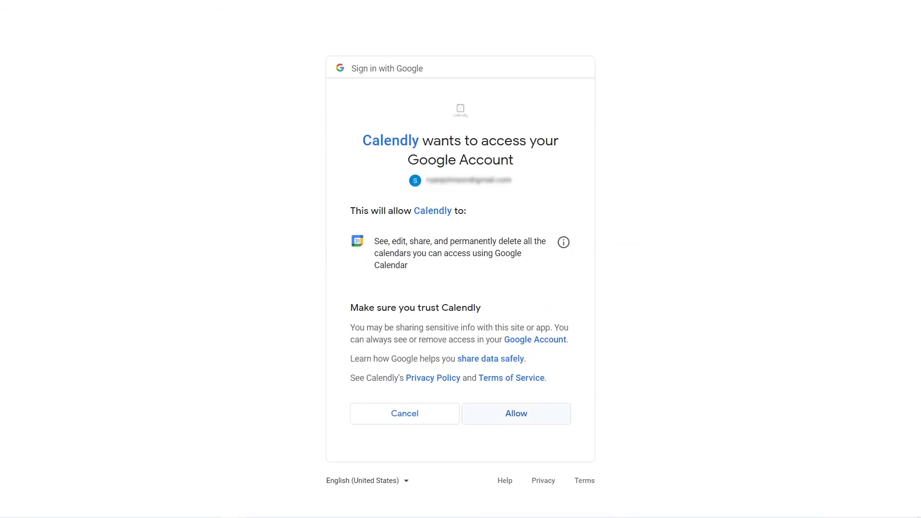
left_click(513, 411)
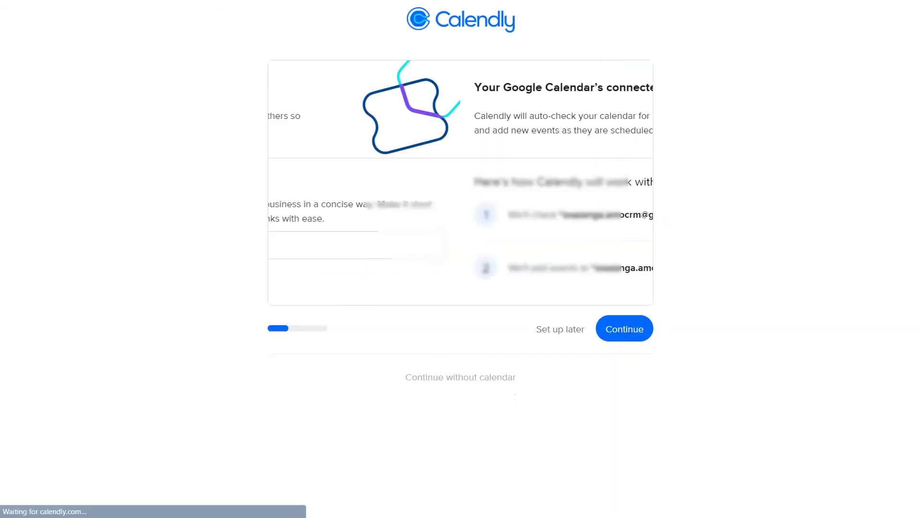
Accept default calendar and availability settings, choose Sales + Marketing, and finish onboarding
left_click(623, 318)
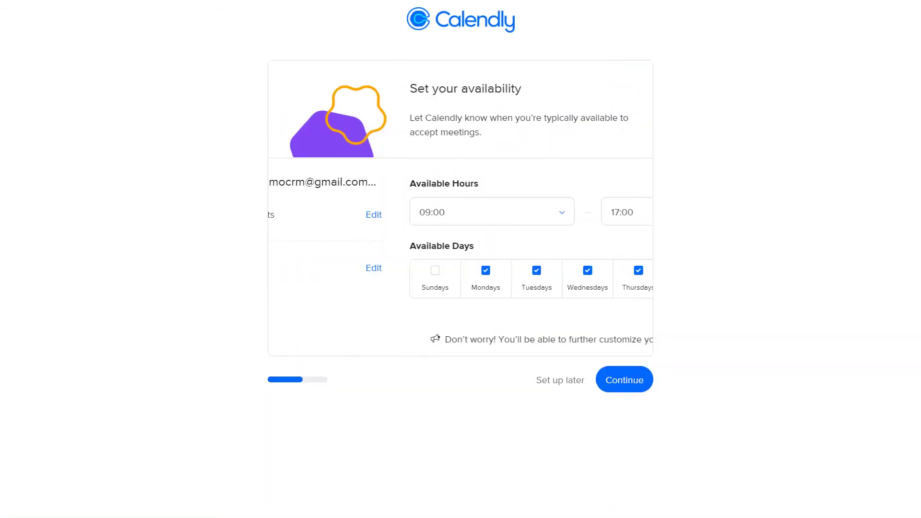
left_click(623, 386)
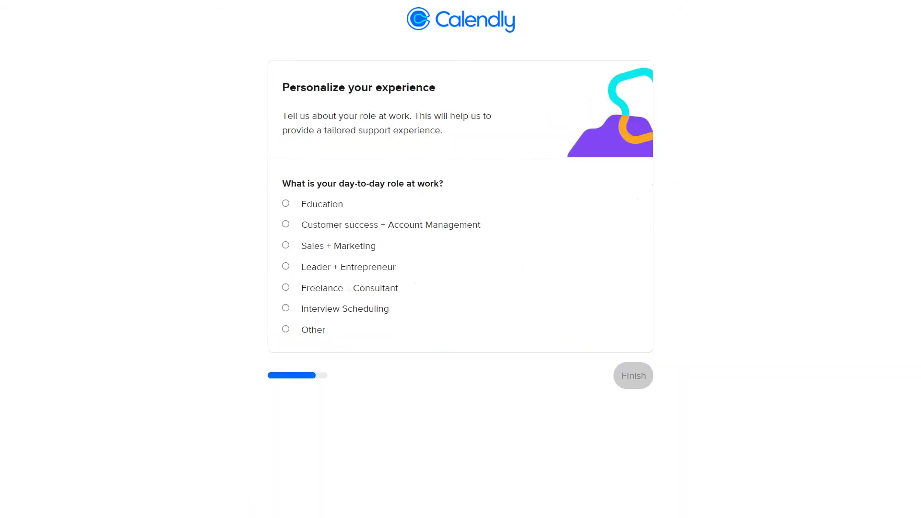
left_click(286, 245)
left_click(632, 374)
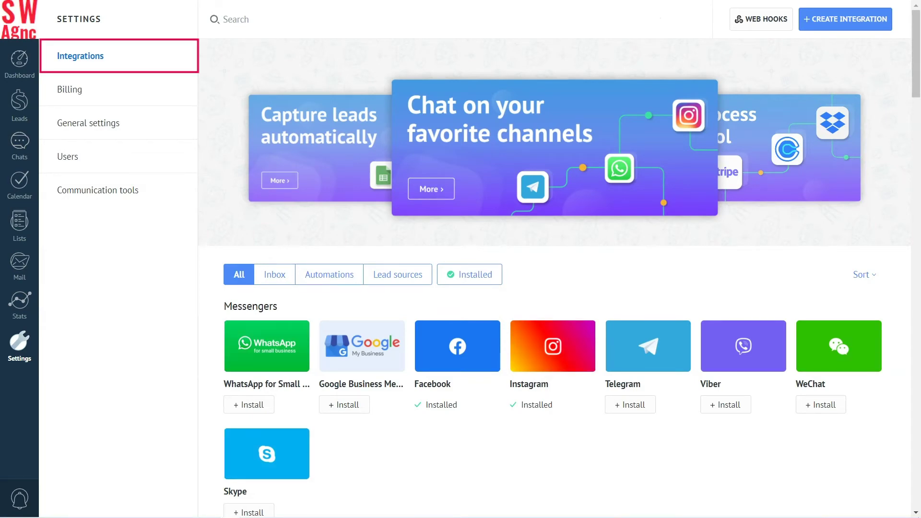
Install the Calendly integration from the Workflow section, accepting its privacy policy
scroll(554, 279, "down", 20)
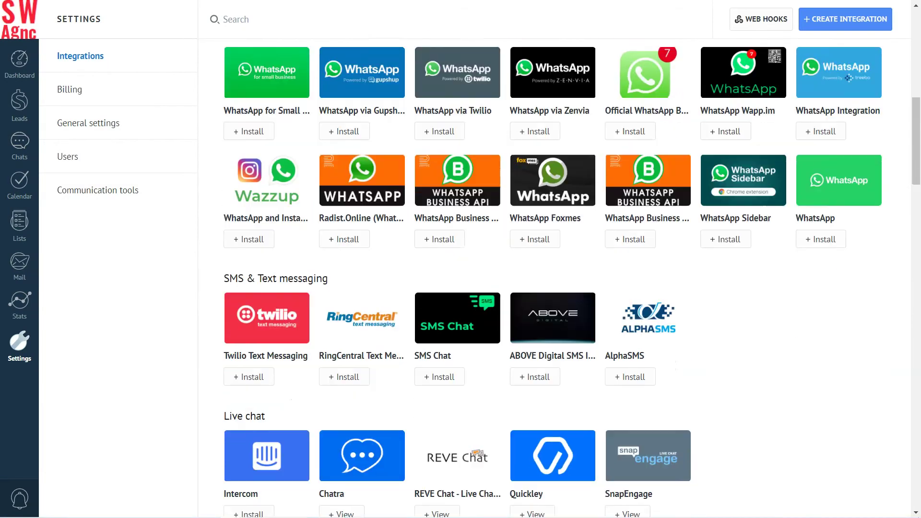
scroll(555, 278, "down", 10)
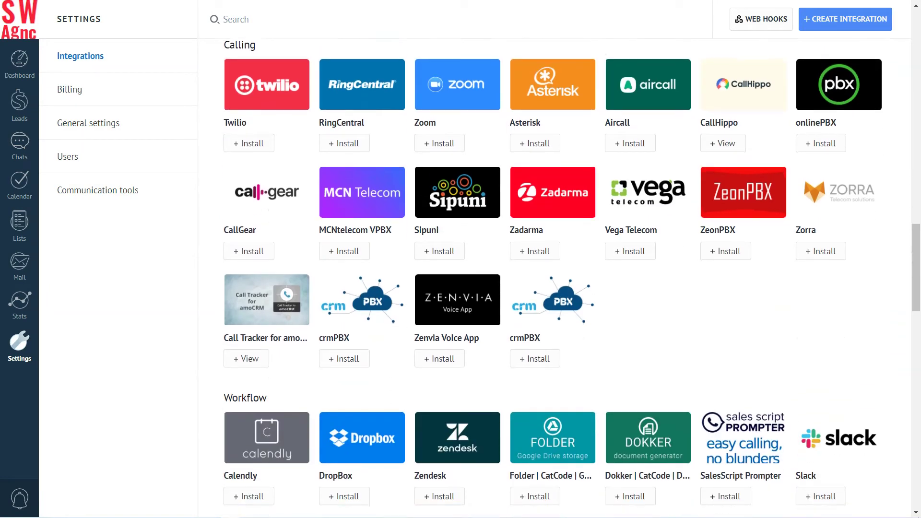
scroll(554, 278, "down", 2)
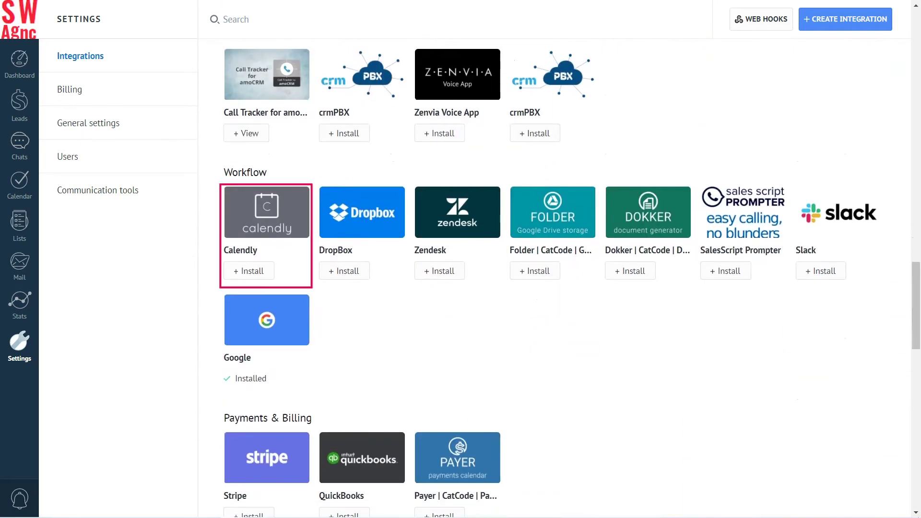
left_click(252, 271)
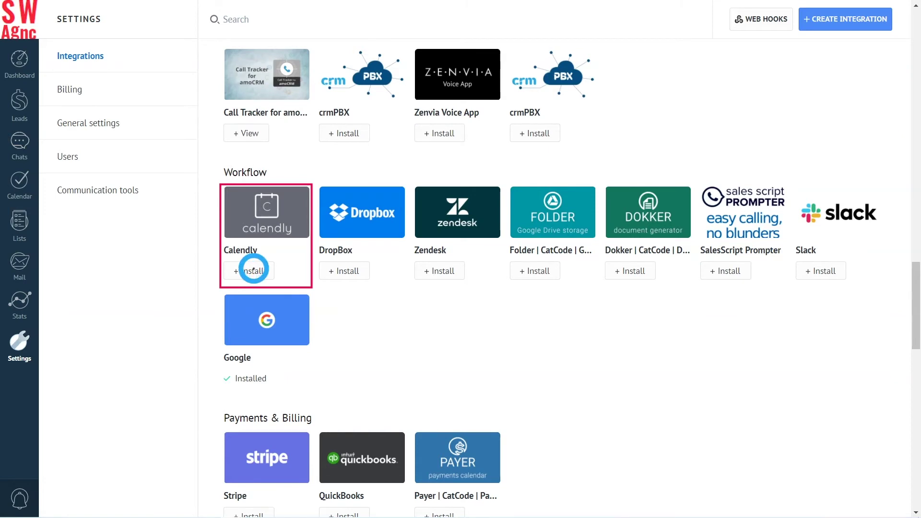
left_click(229, 200)
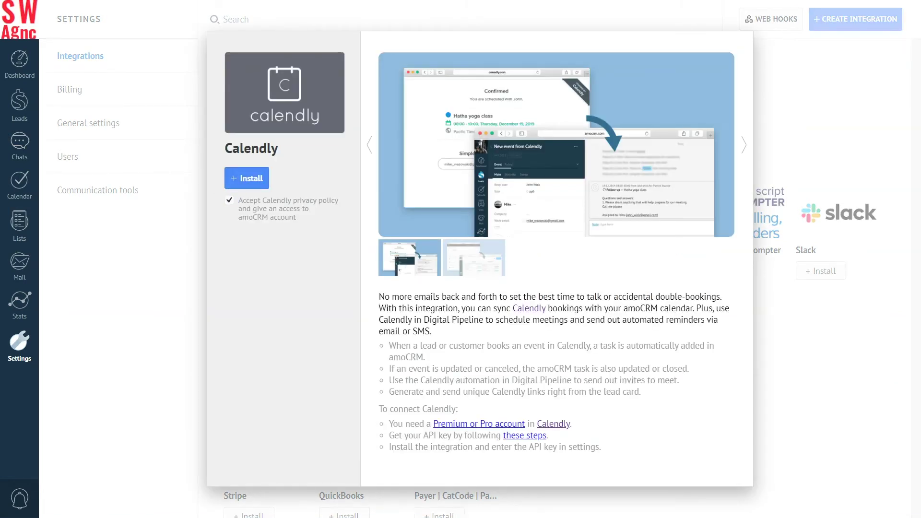
left_click(247, 180)
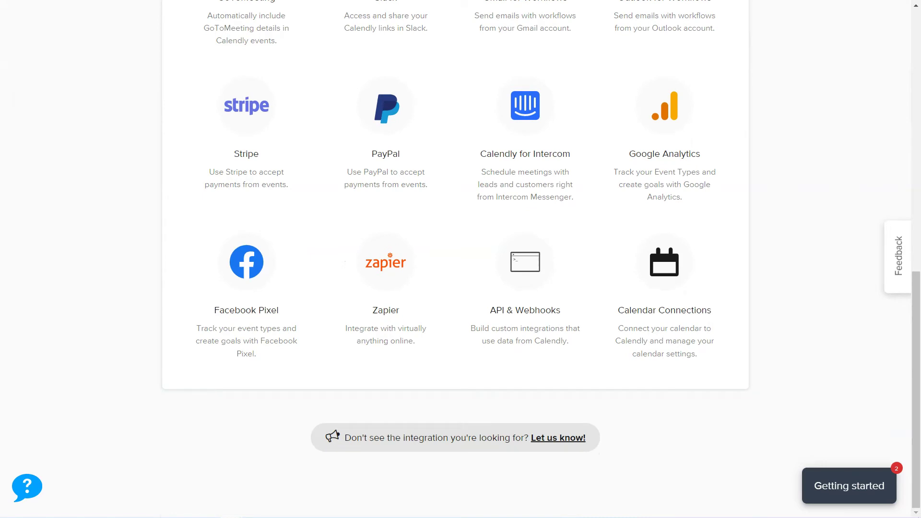
Copy the V1 API key from Calendly's API & Webhooks page
left_click(525, 283)
scroll(460, 259, "down", 3)
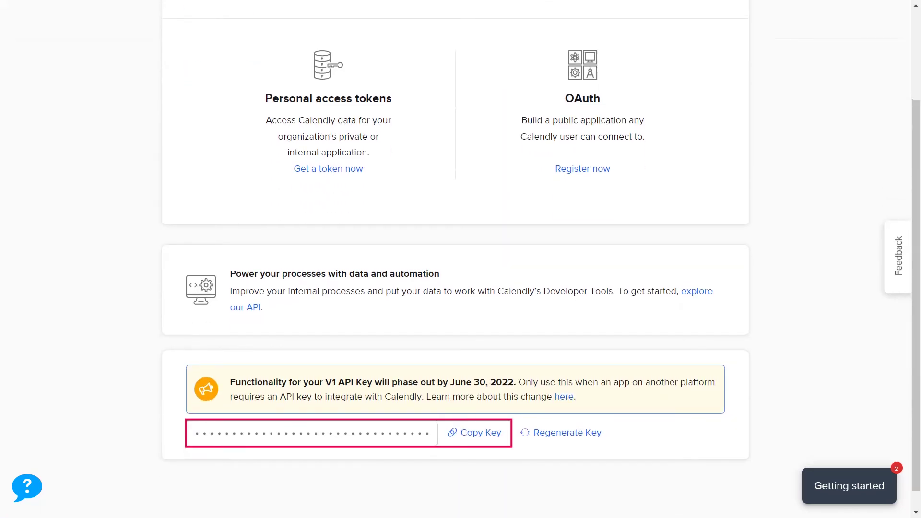
left_click(475, 433)
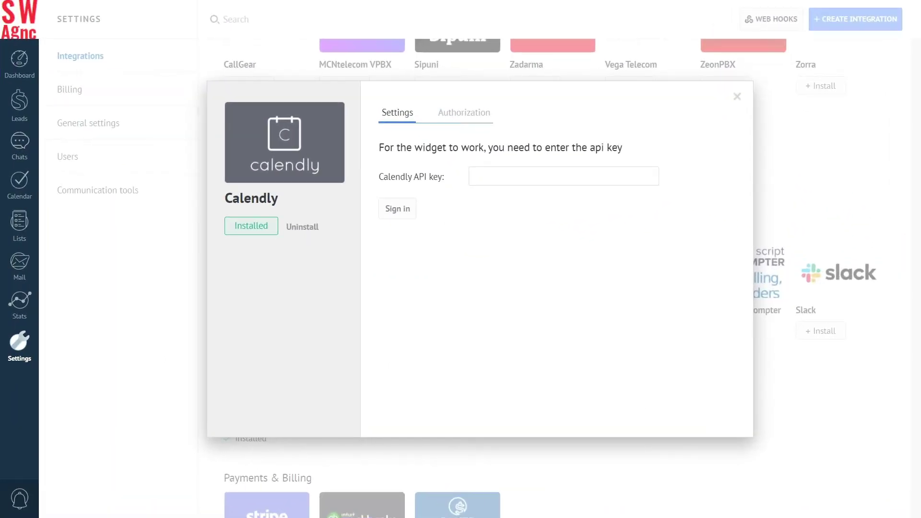
Paste the copied Calendly API key into the widget and sign in
left_click(690, 227)
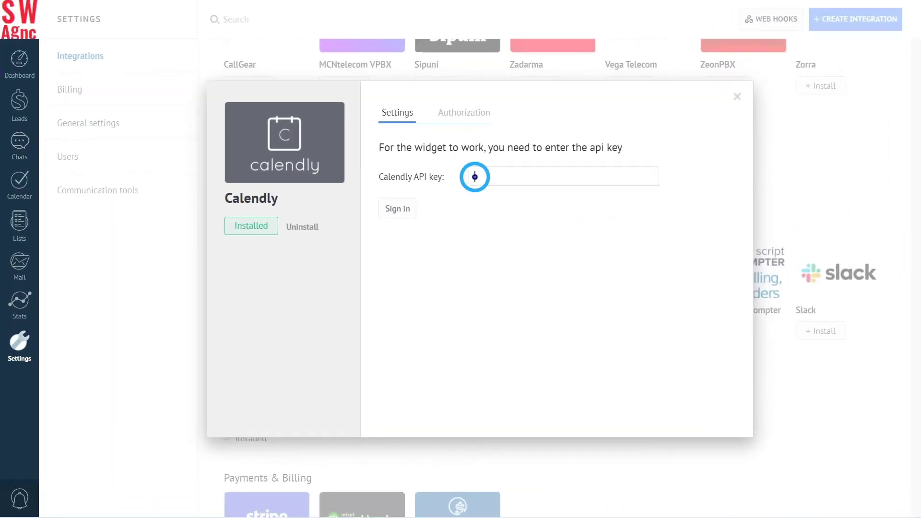
key("super+v")
left_click(390, 208)
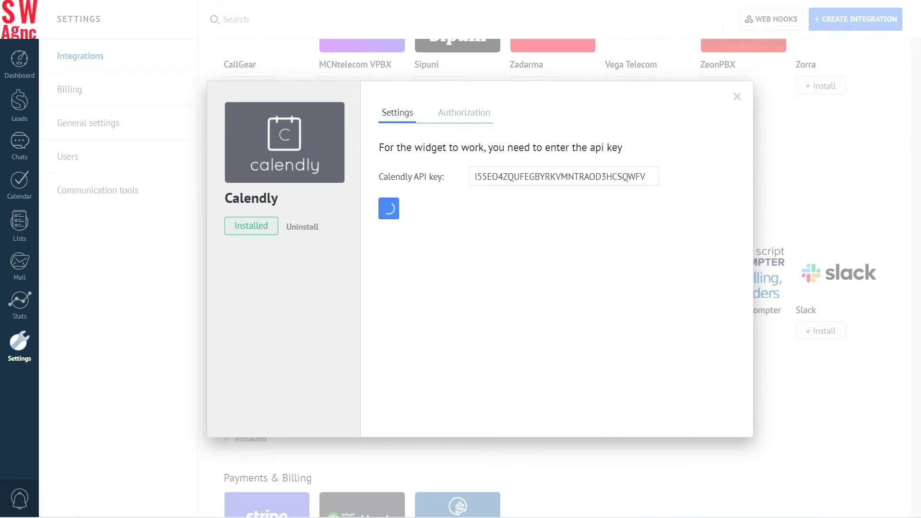
Set the widget's task type to Meeting and save the settings
left_click(478, 177)
left_click(482, 198)
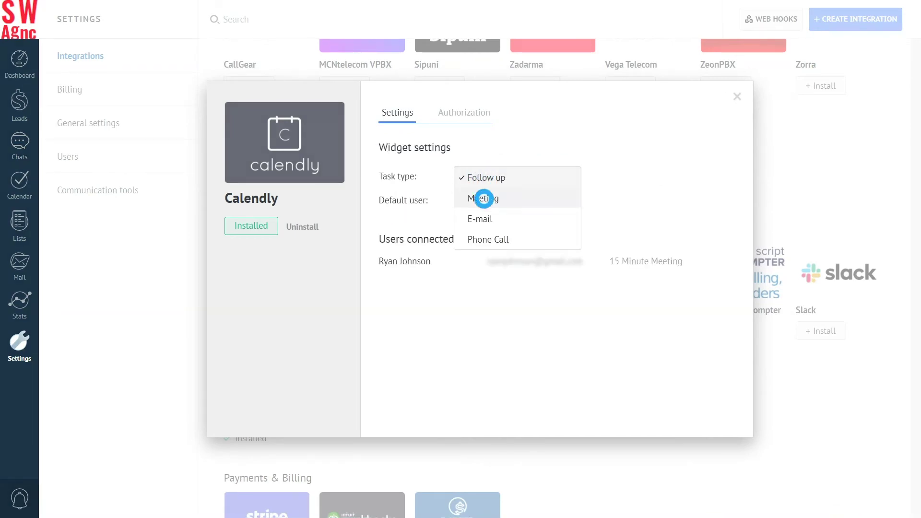
left_click(392, 232)
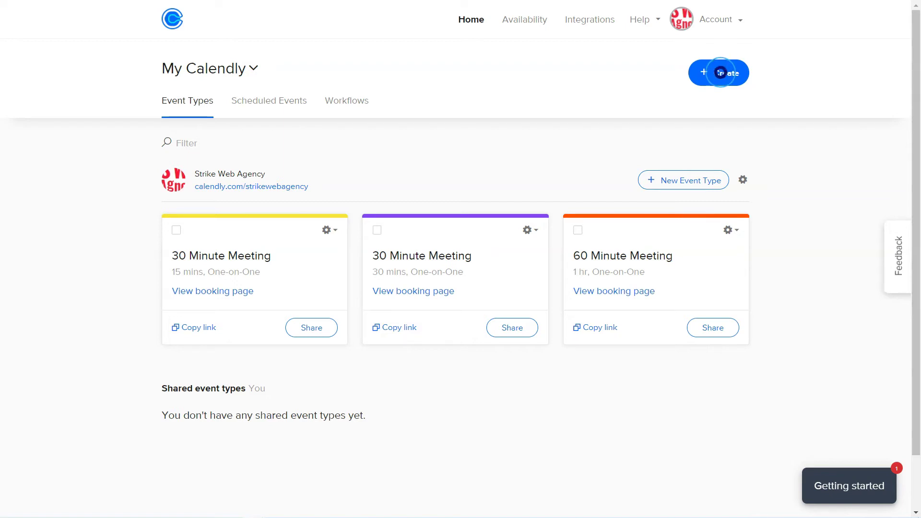
left_click(719, 73)
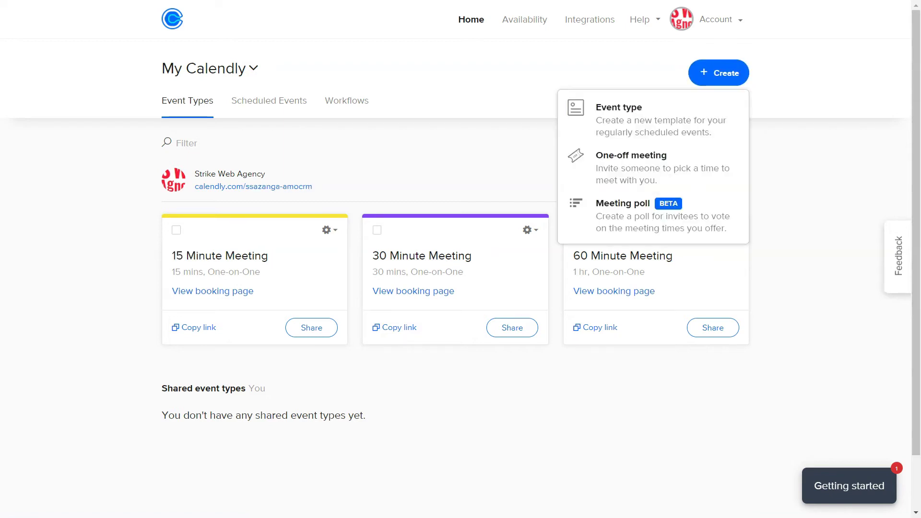
Create a One-on-One event type named 'Business meetings' with a Phone call location
left_click(639, 115)
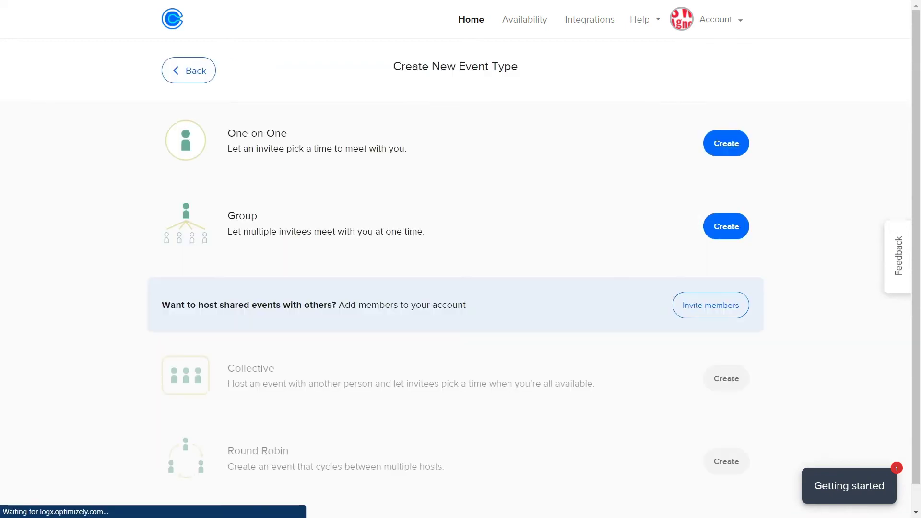
left_click(725, 142)
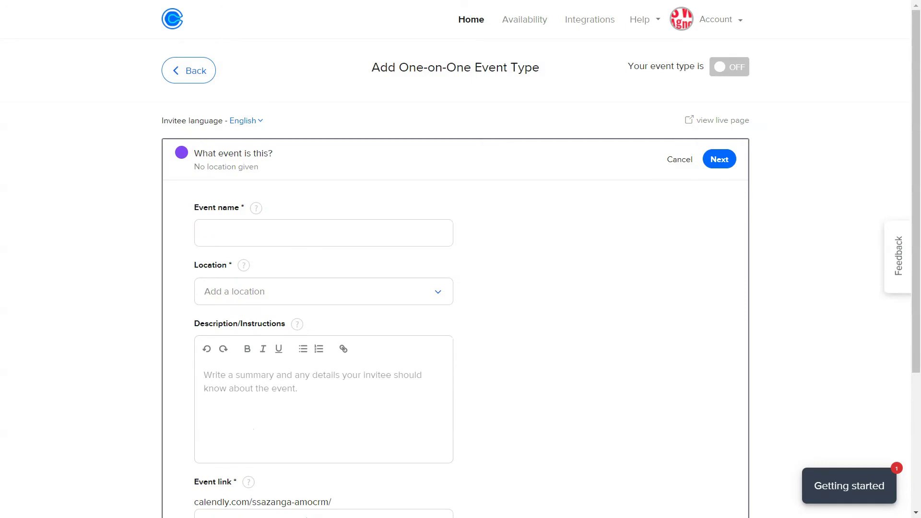
type("B")
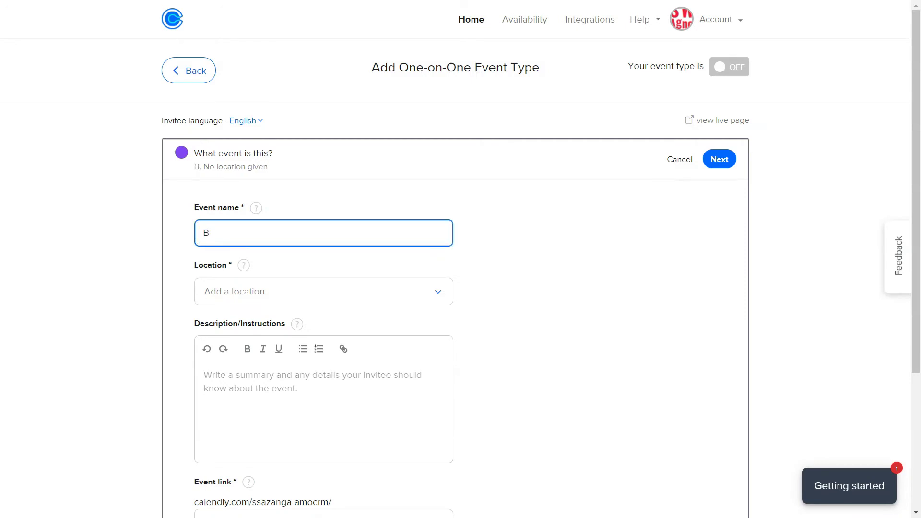
type("usiness meetings")
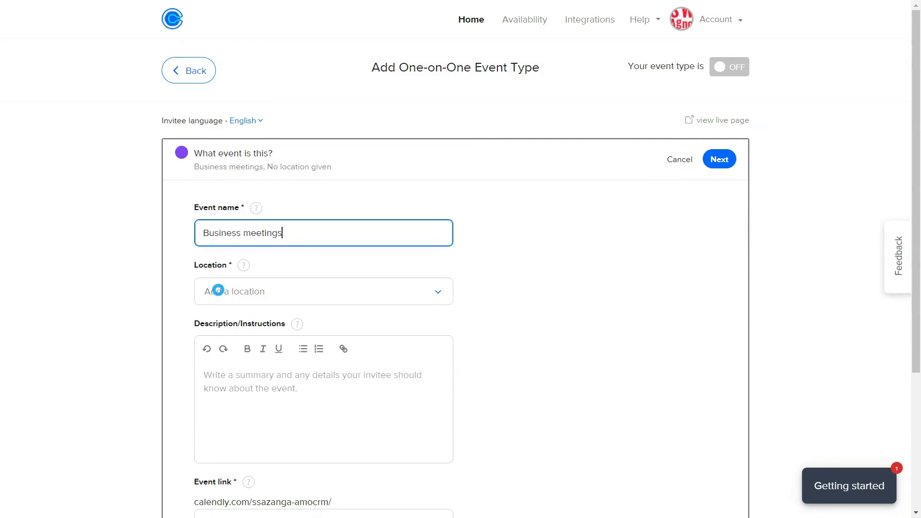
left_click(218, 291)
left_click(240, 348)
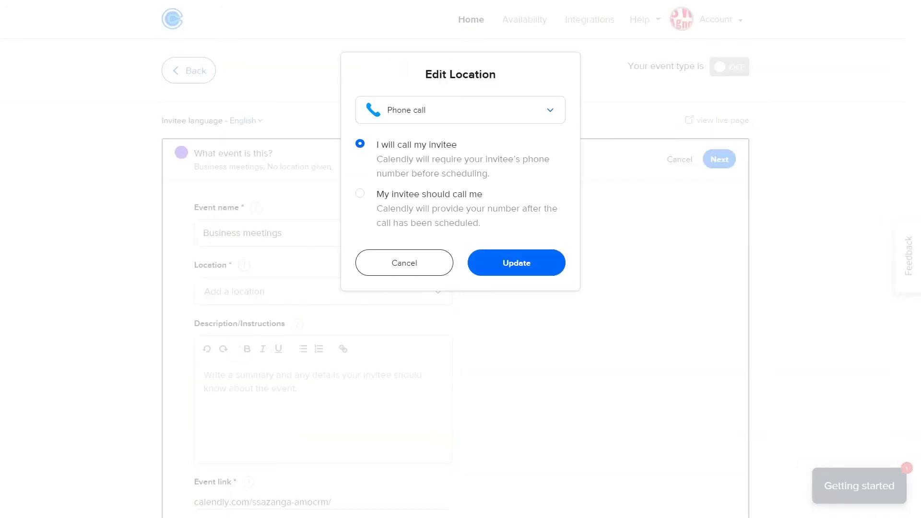
left_click(515, 263)
Describe it as 'App development for UniCollection discussion' and save the event details
left_click(210, 409)
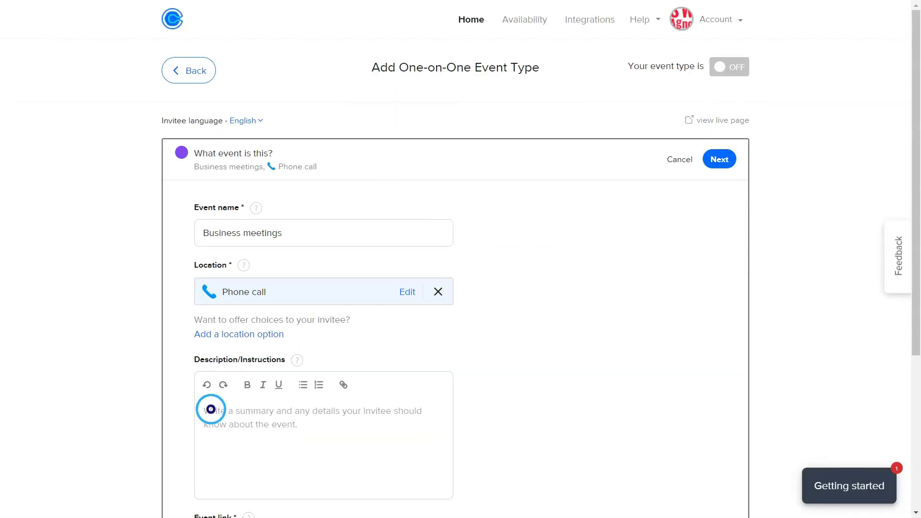
type("App devel")
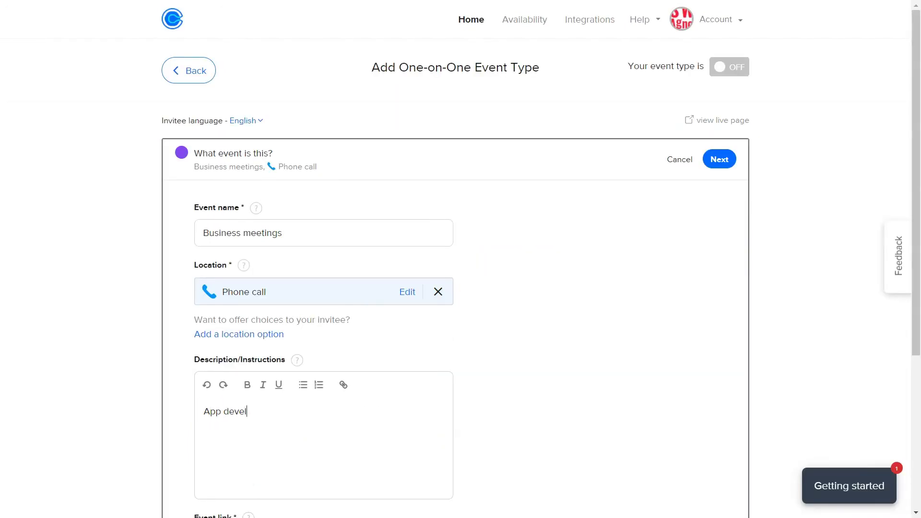
type("opment for UniCollection discussion")
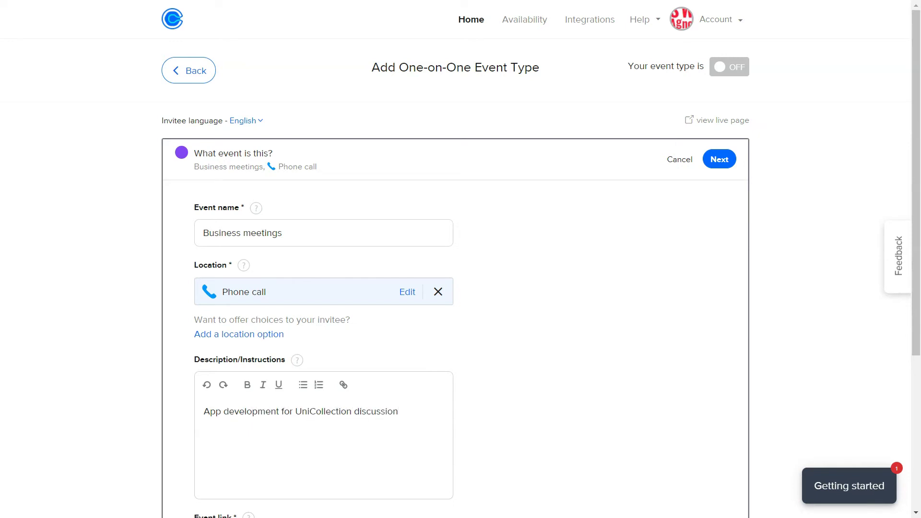
left_click(719, 159)
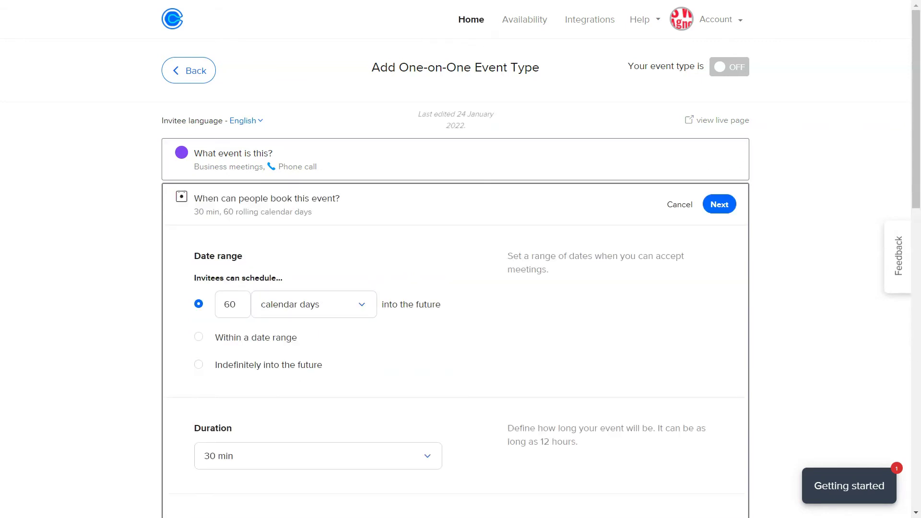
scroll(273, 180, "down", 3)
Keep 60 rolling calendar days and 30-minute duration, and save the booking-window settings
left_click(274, 180)
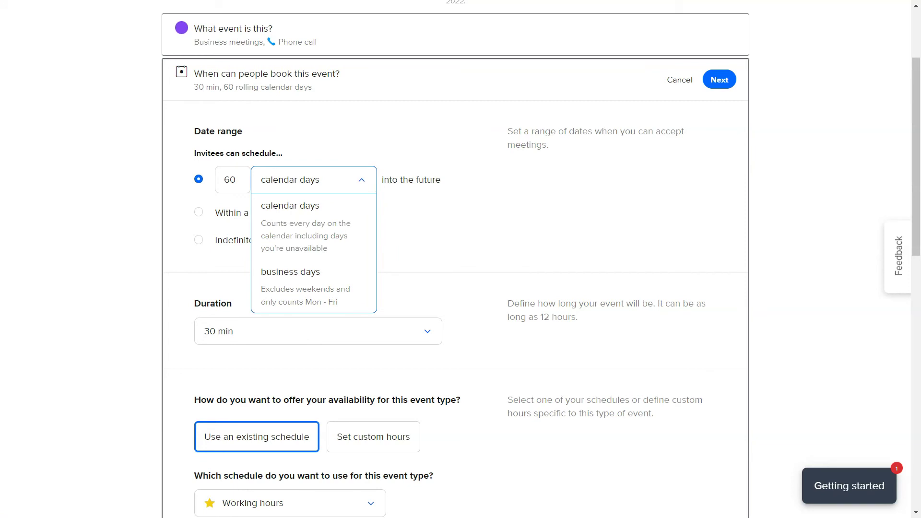
left_click(292, 207)
left_click(222, 332)
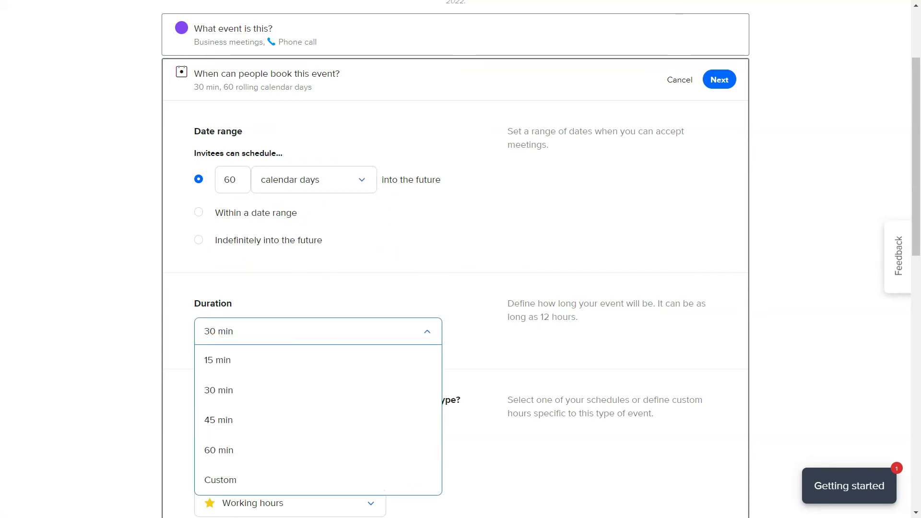
left_click(219, 389)
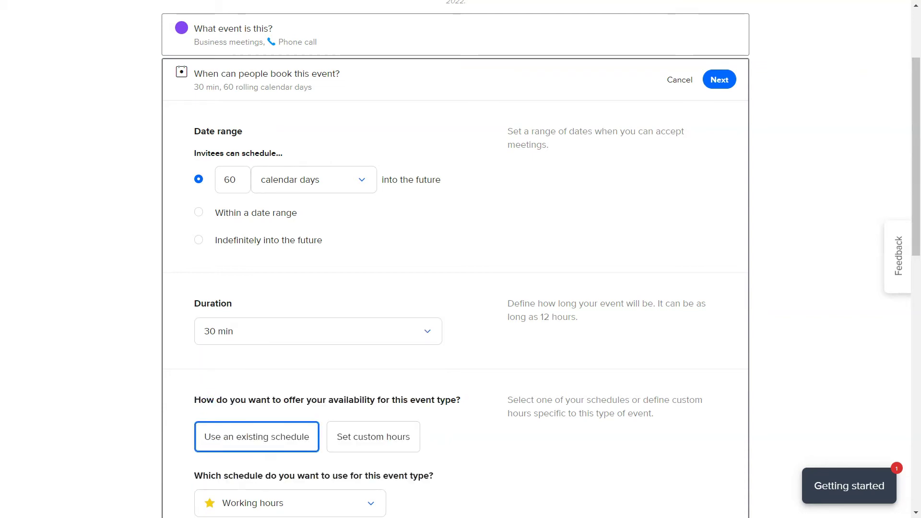
scroll(709, 240, "up", 3)
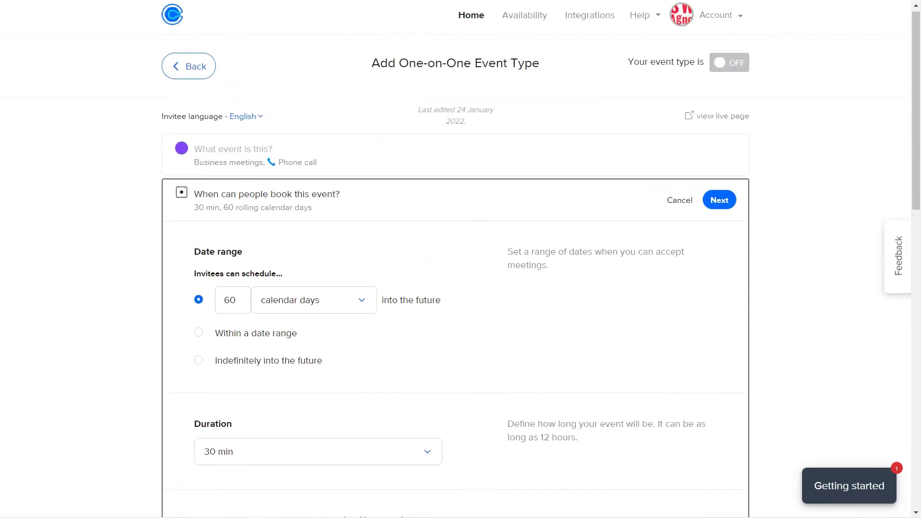
left_click(714, 206)
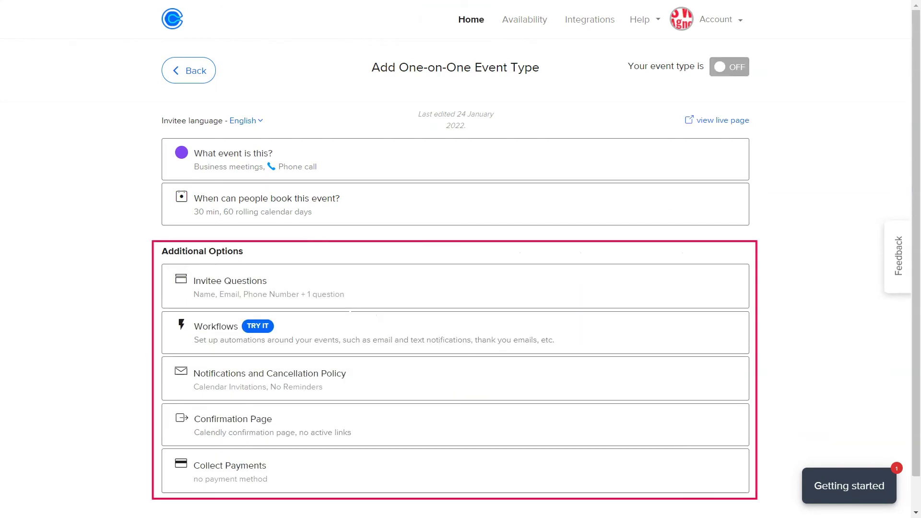
left_click(214, 284)
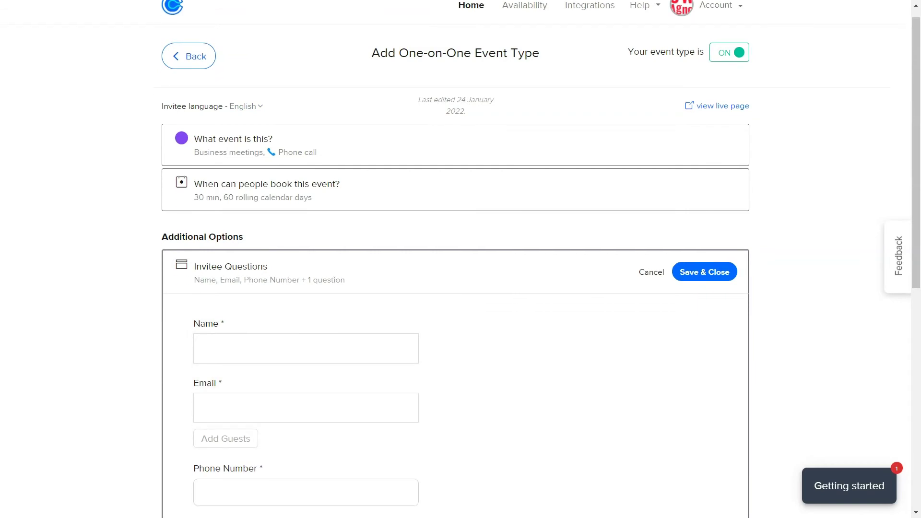
Change the Name question to ask for First Name and Last Name separately
scroll(411, 274, "down", 1)
left_click(412, 272)
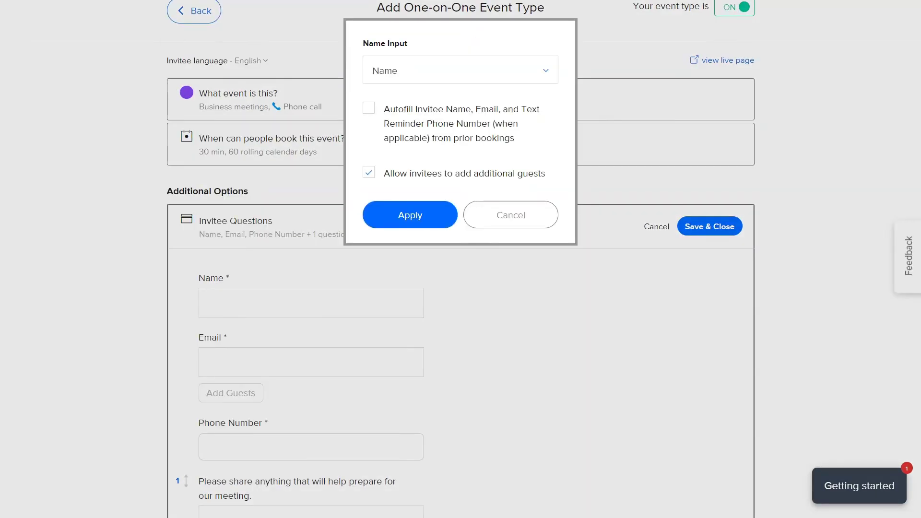
left_click(389, 71)
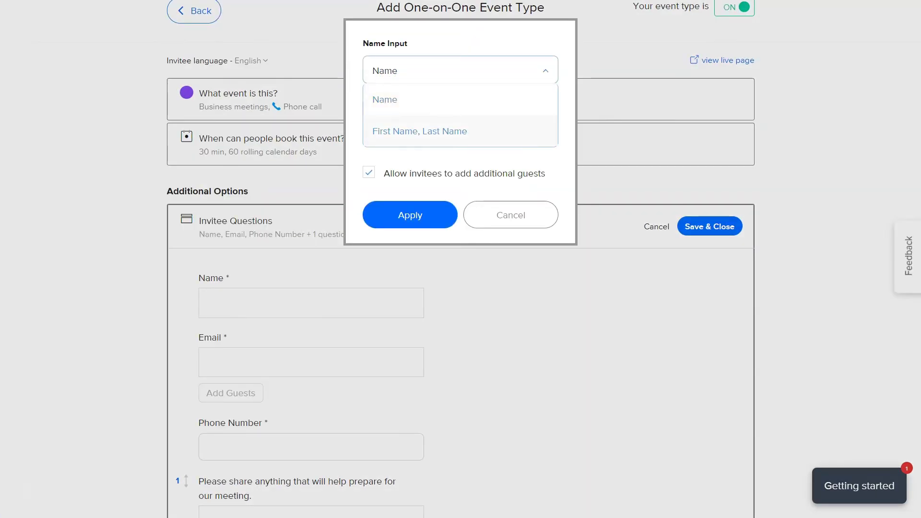
left_click(413, 133)
left_click(407, 216)
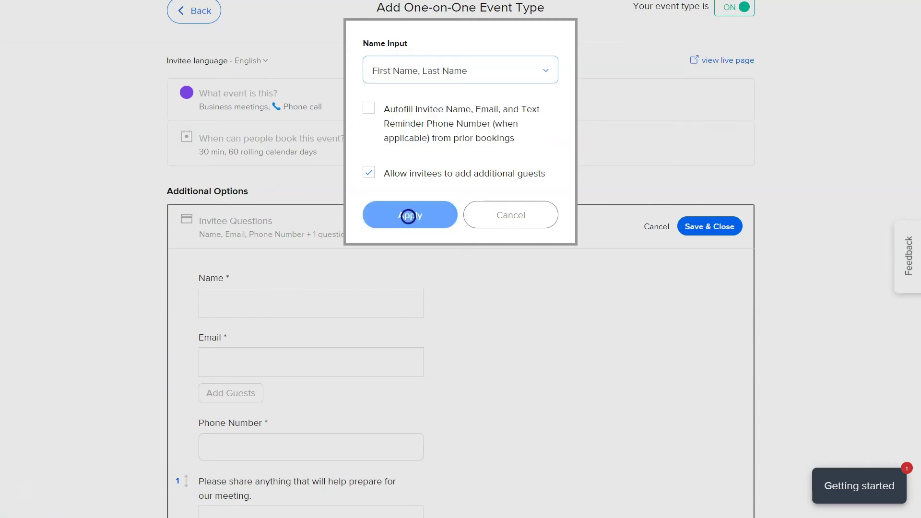
Add 'Company name' and 'Service demands' questions, save all changes, and preview the booking page
scroll(408, 215, "down", 3)
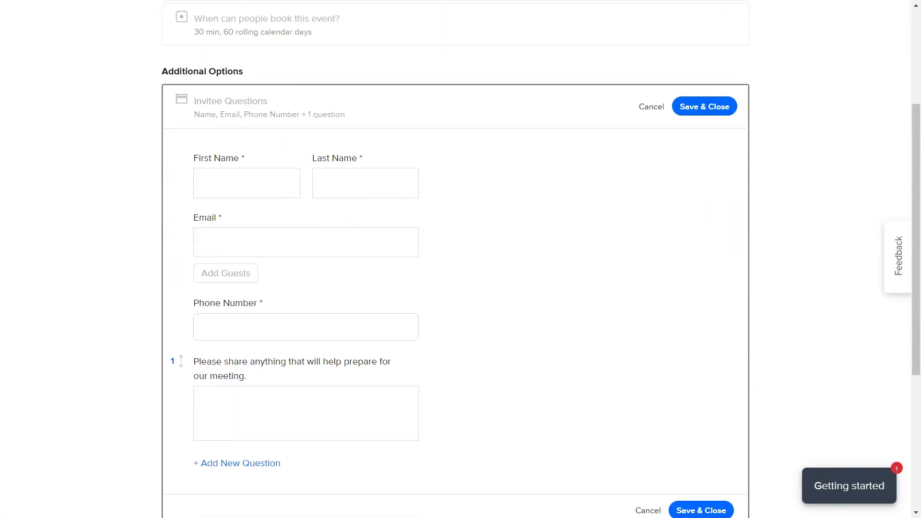
left_click(223, 463)
type("Company name")
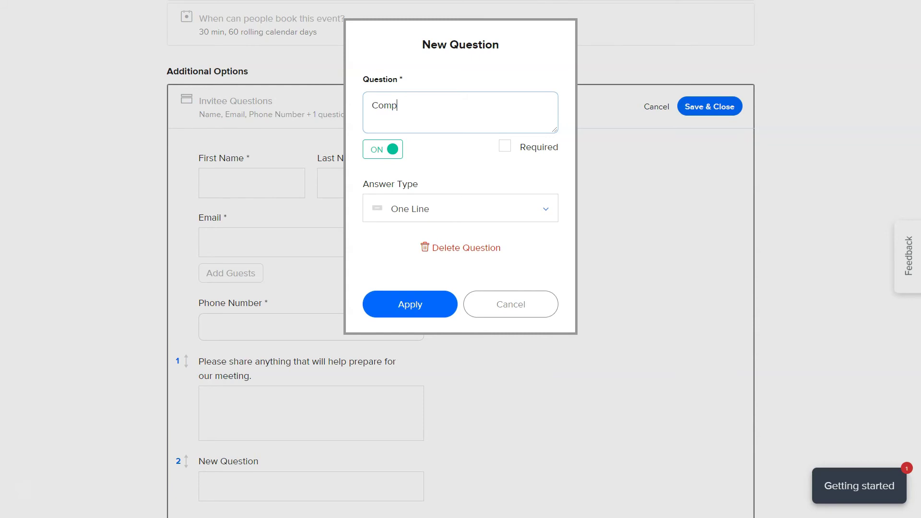
left_click(411, 304)
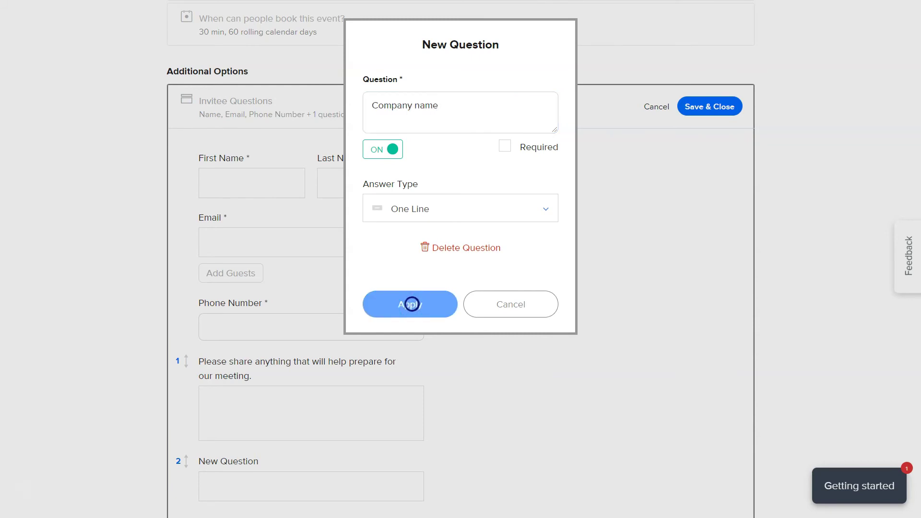
scroll(225, 432, "down", 1)
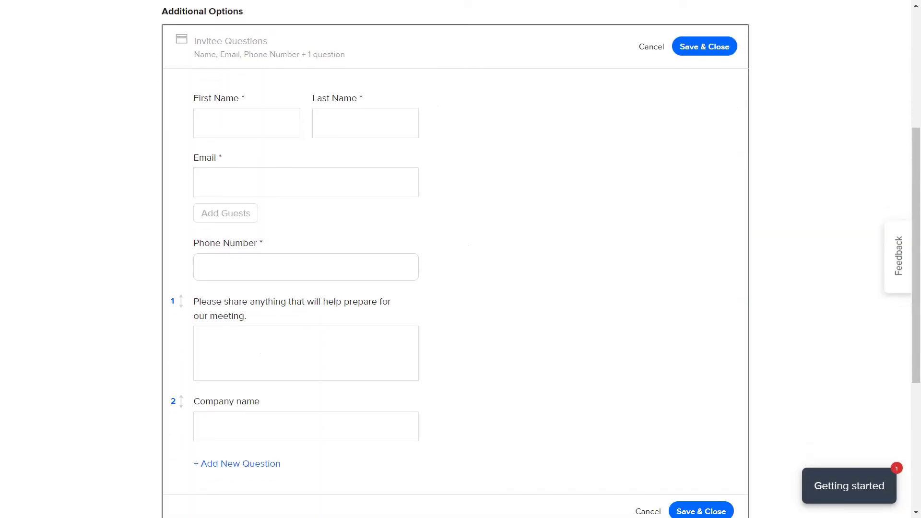
left_click(225, 463)
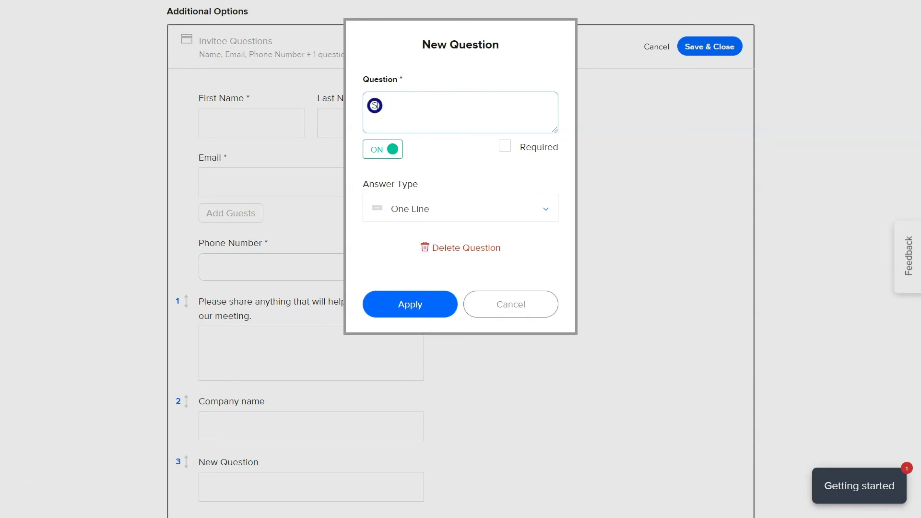
type("Service demands")
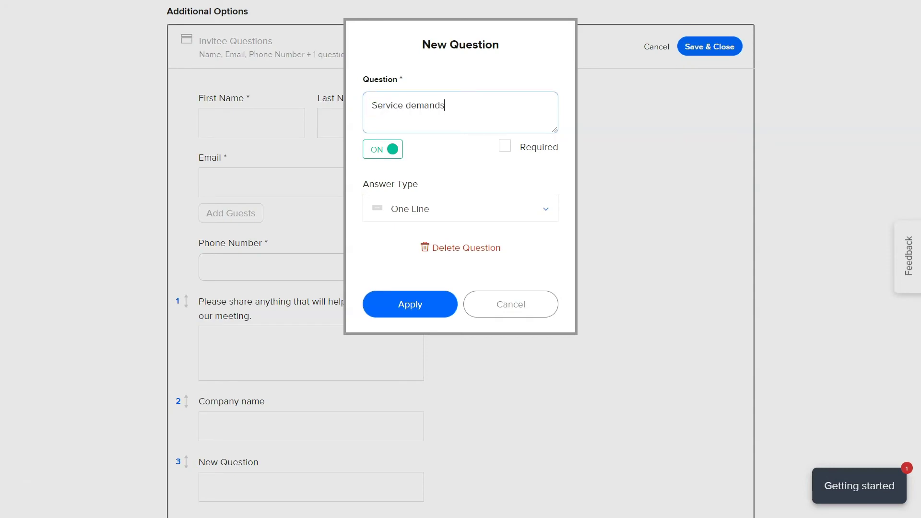
left_click(411, 303)
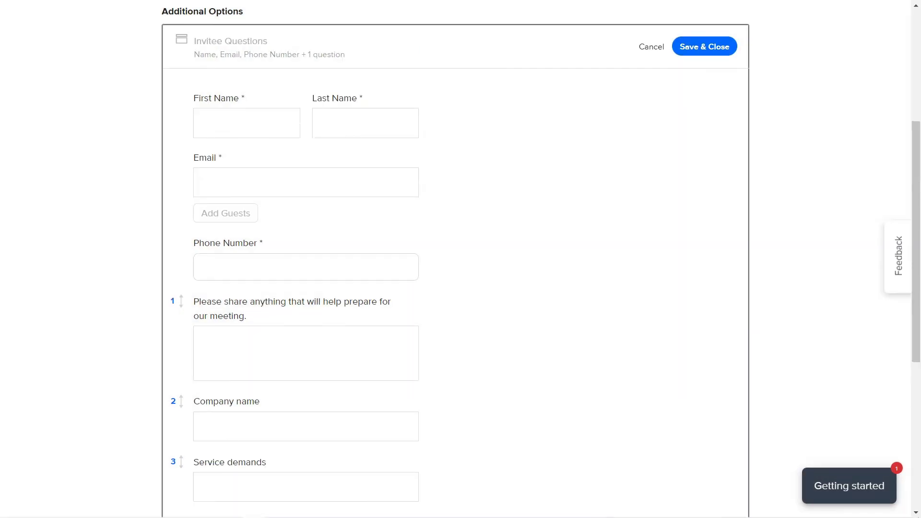
left_click(703, 46)
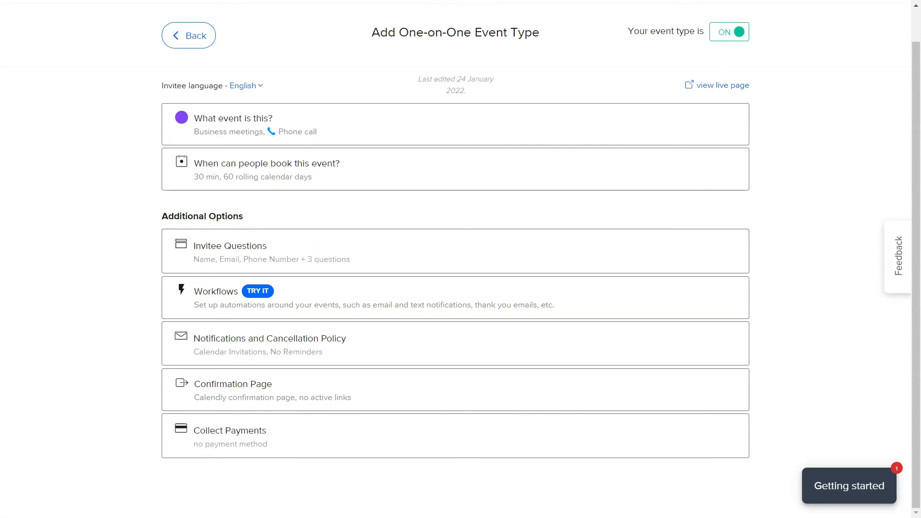
left_click(706, 85)
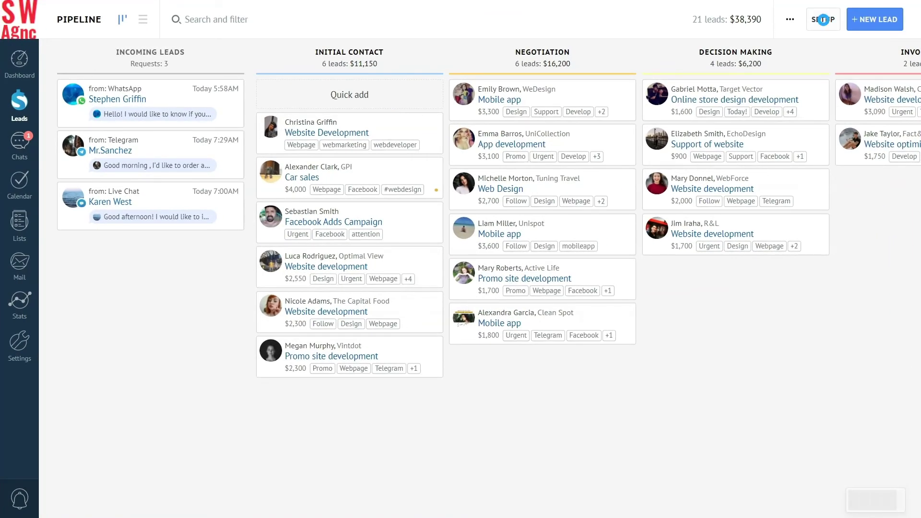
Open the amoCRM leads pipeline's automation setup screen
left_click(822, 19)
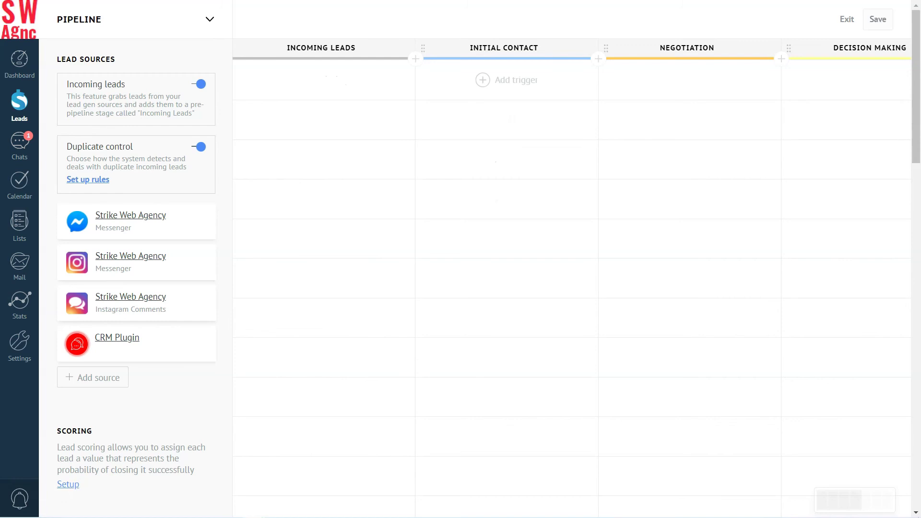
Start a new trigger on the Initial Contact stage and bring the Widgets section into view
left_click(504, 80)
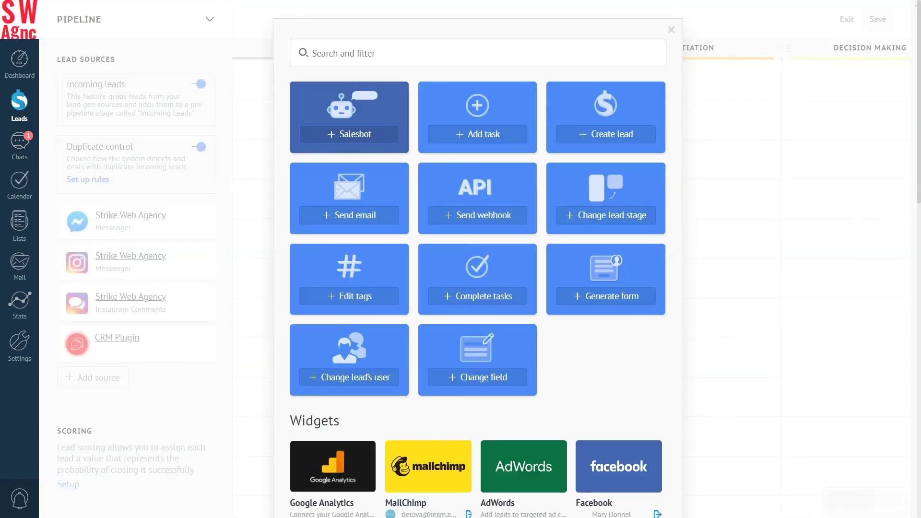
scroll(477, 269, "down", 3)
scroll(411, 416, "down", 8)
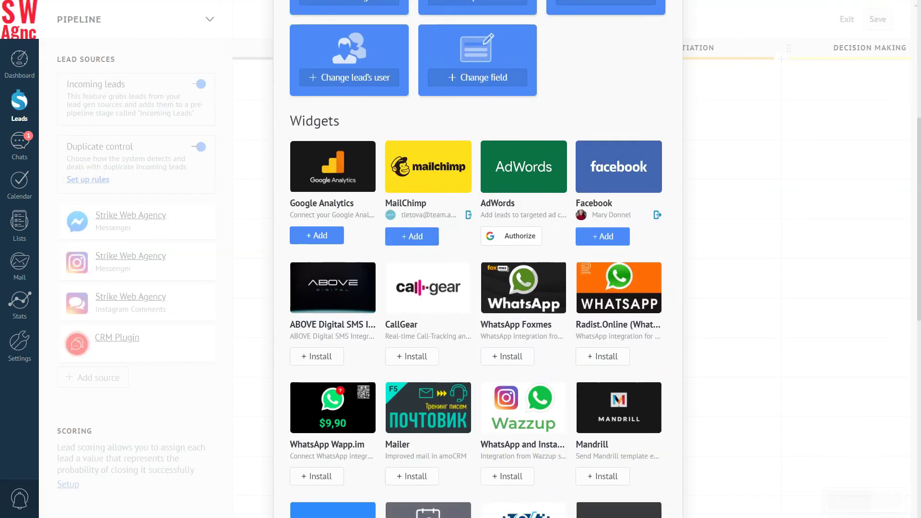
Add a Calendly widget trigger that fills Zoom link and moves booked leads to negotiation
left_click(412, 416)
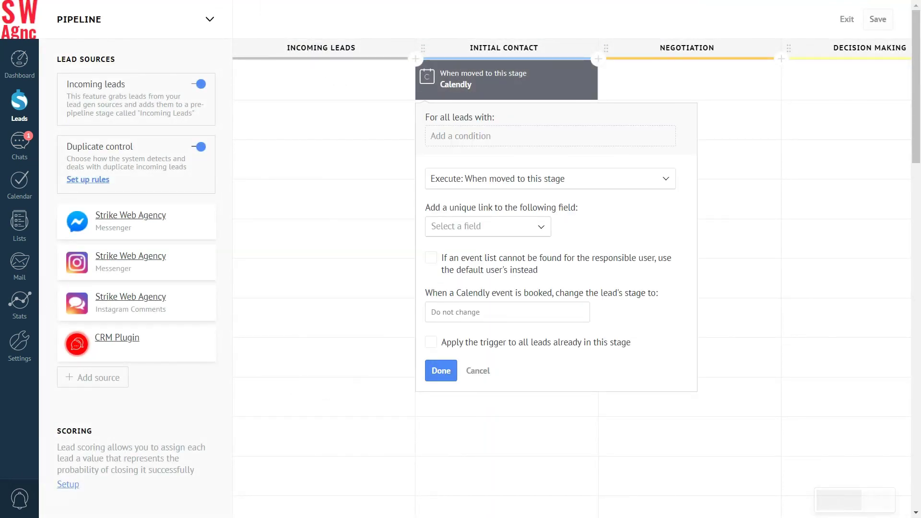
left_click(485, 227)
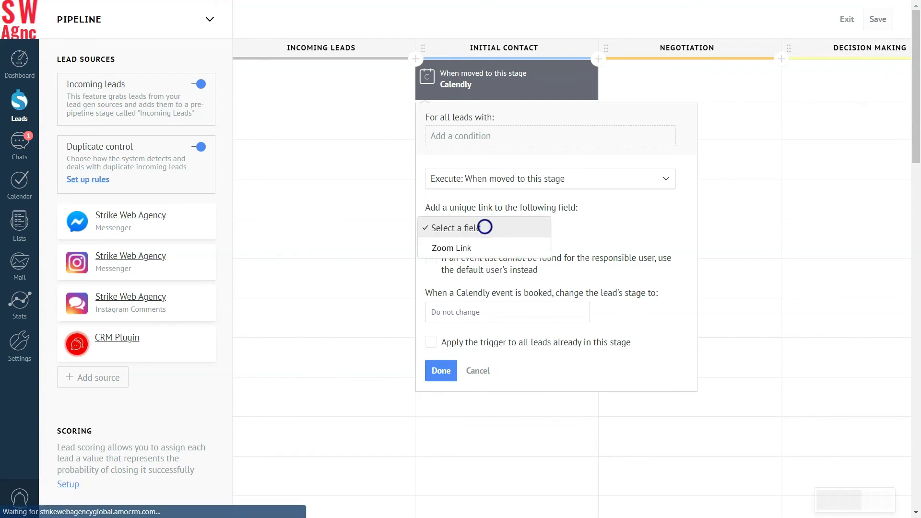
left_click(473, 249)
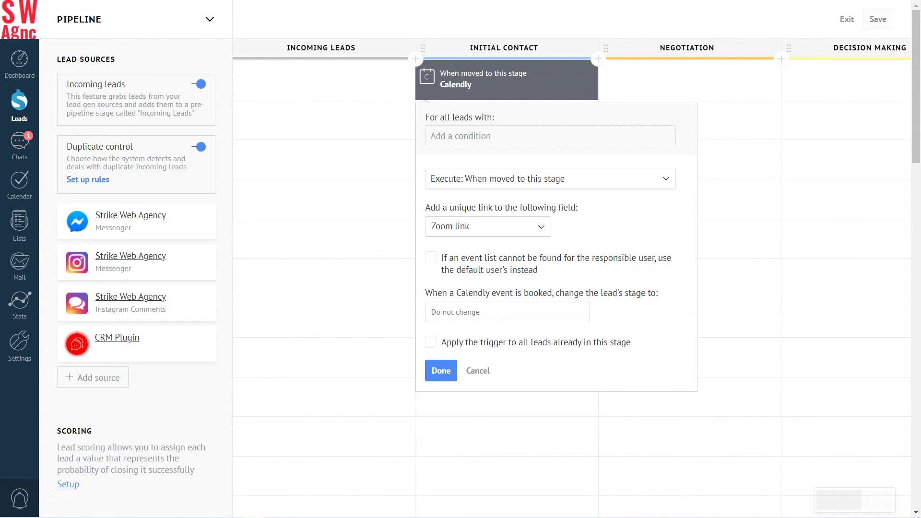
left_click(460, 312)
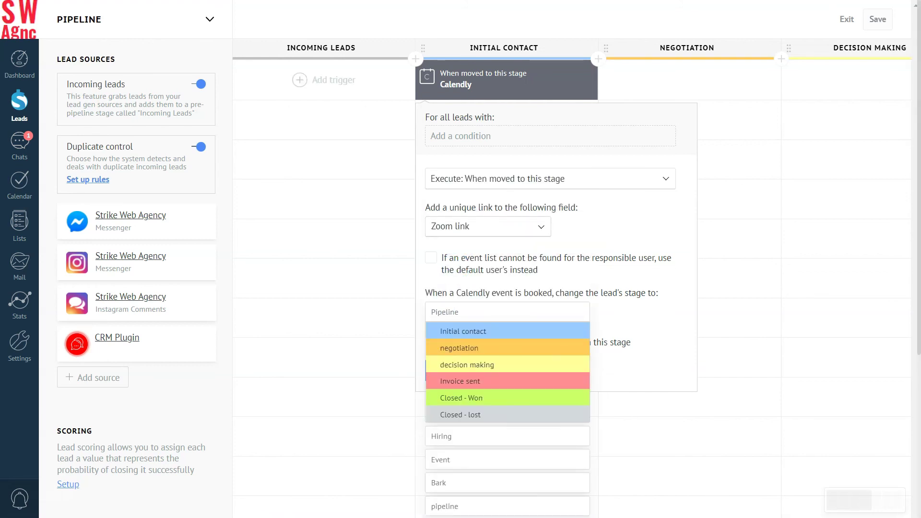
left_click(474, 348)
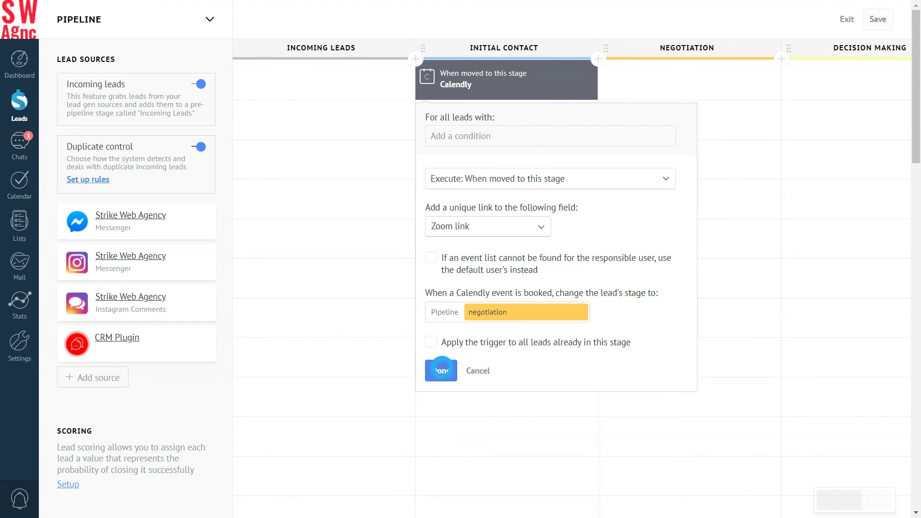
left_click(441, 370)
Save the pipeline setup with the new Calendly trigger on Initial Contact
left_click(876, 19)
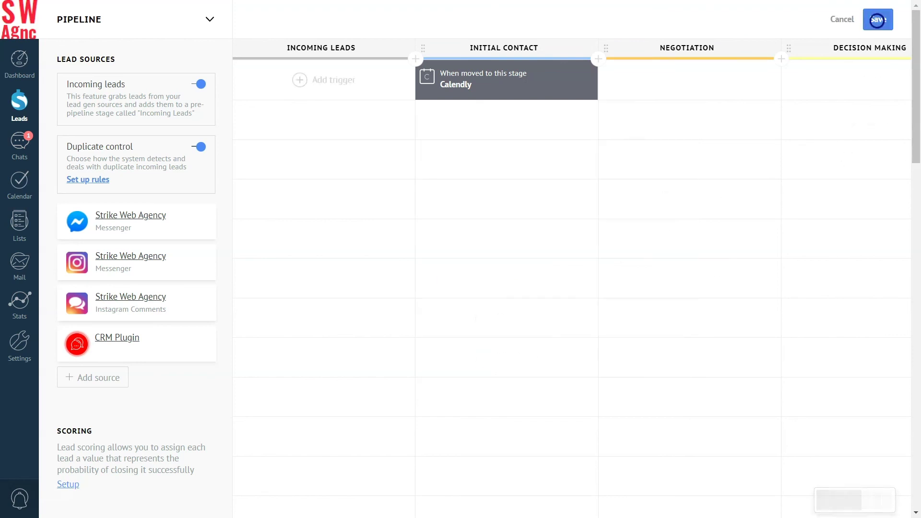